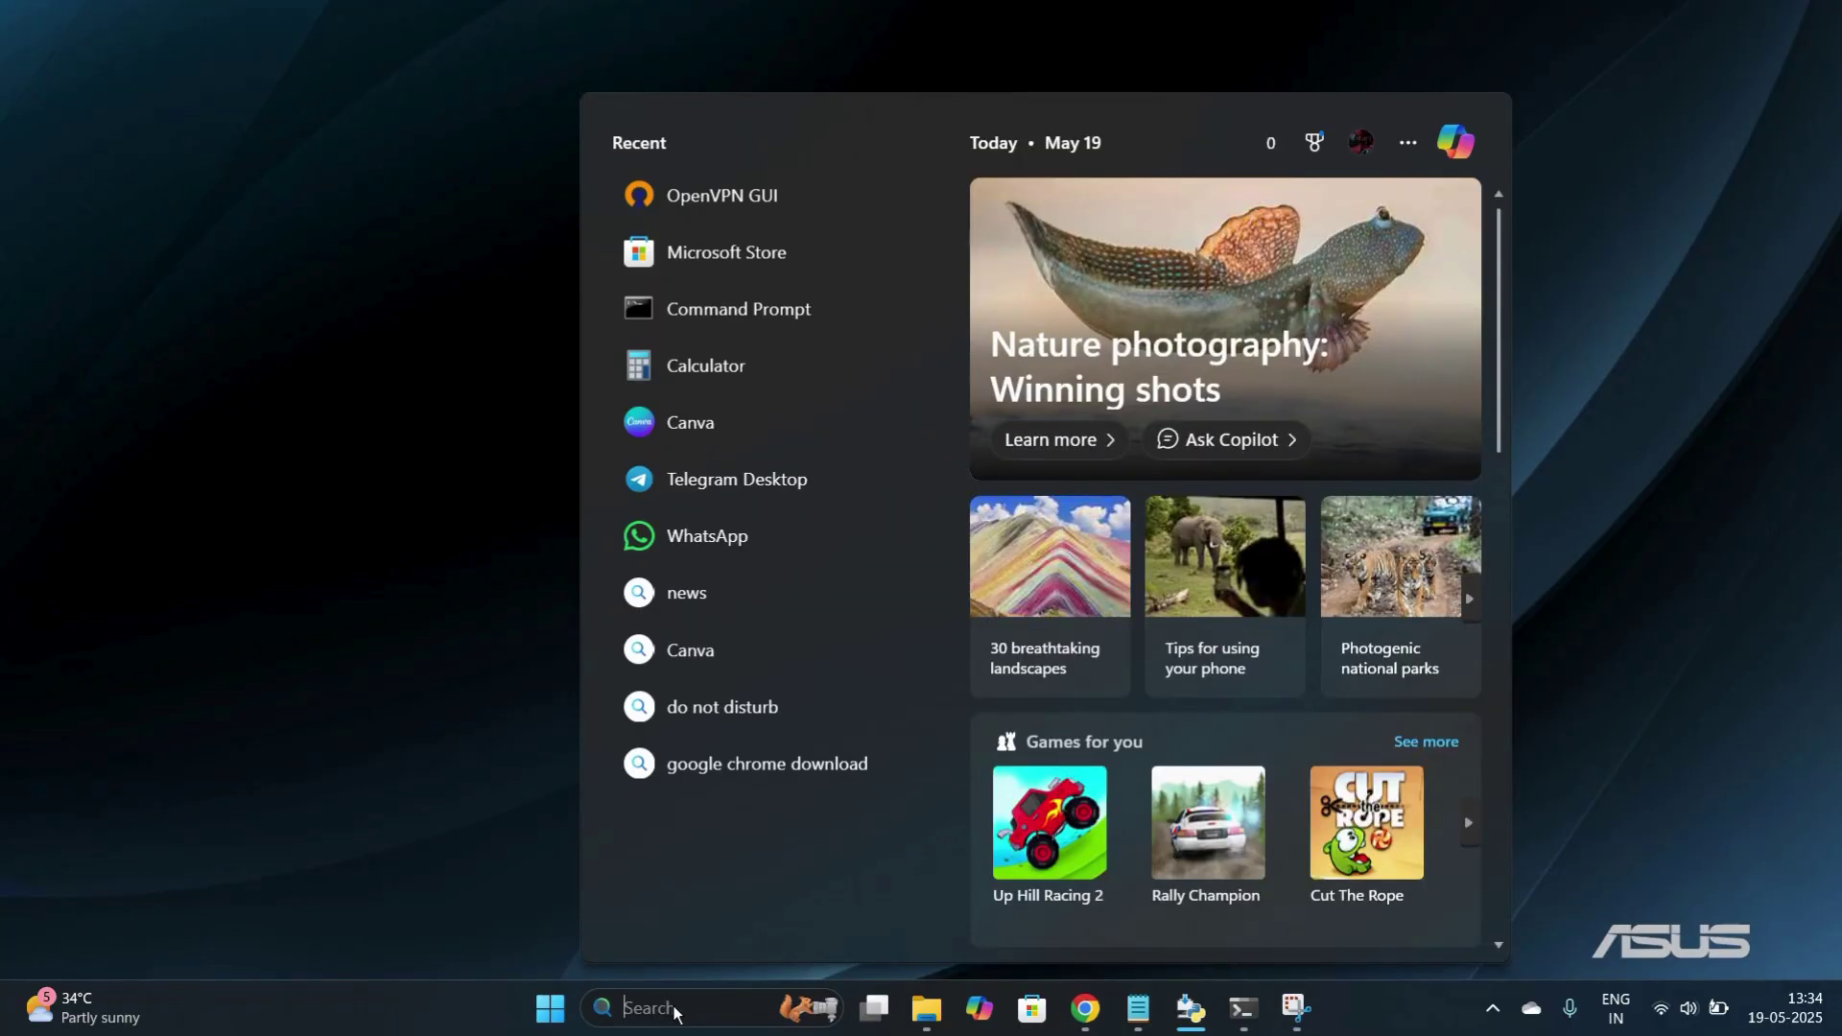
Search Windows for 'store' and launch the Microsoft Store app
{"action": "type", "text": "store"}
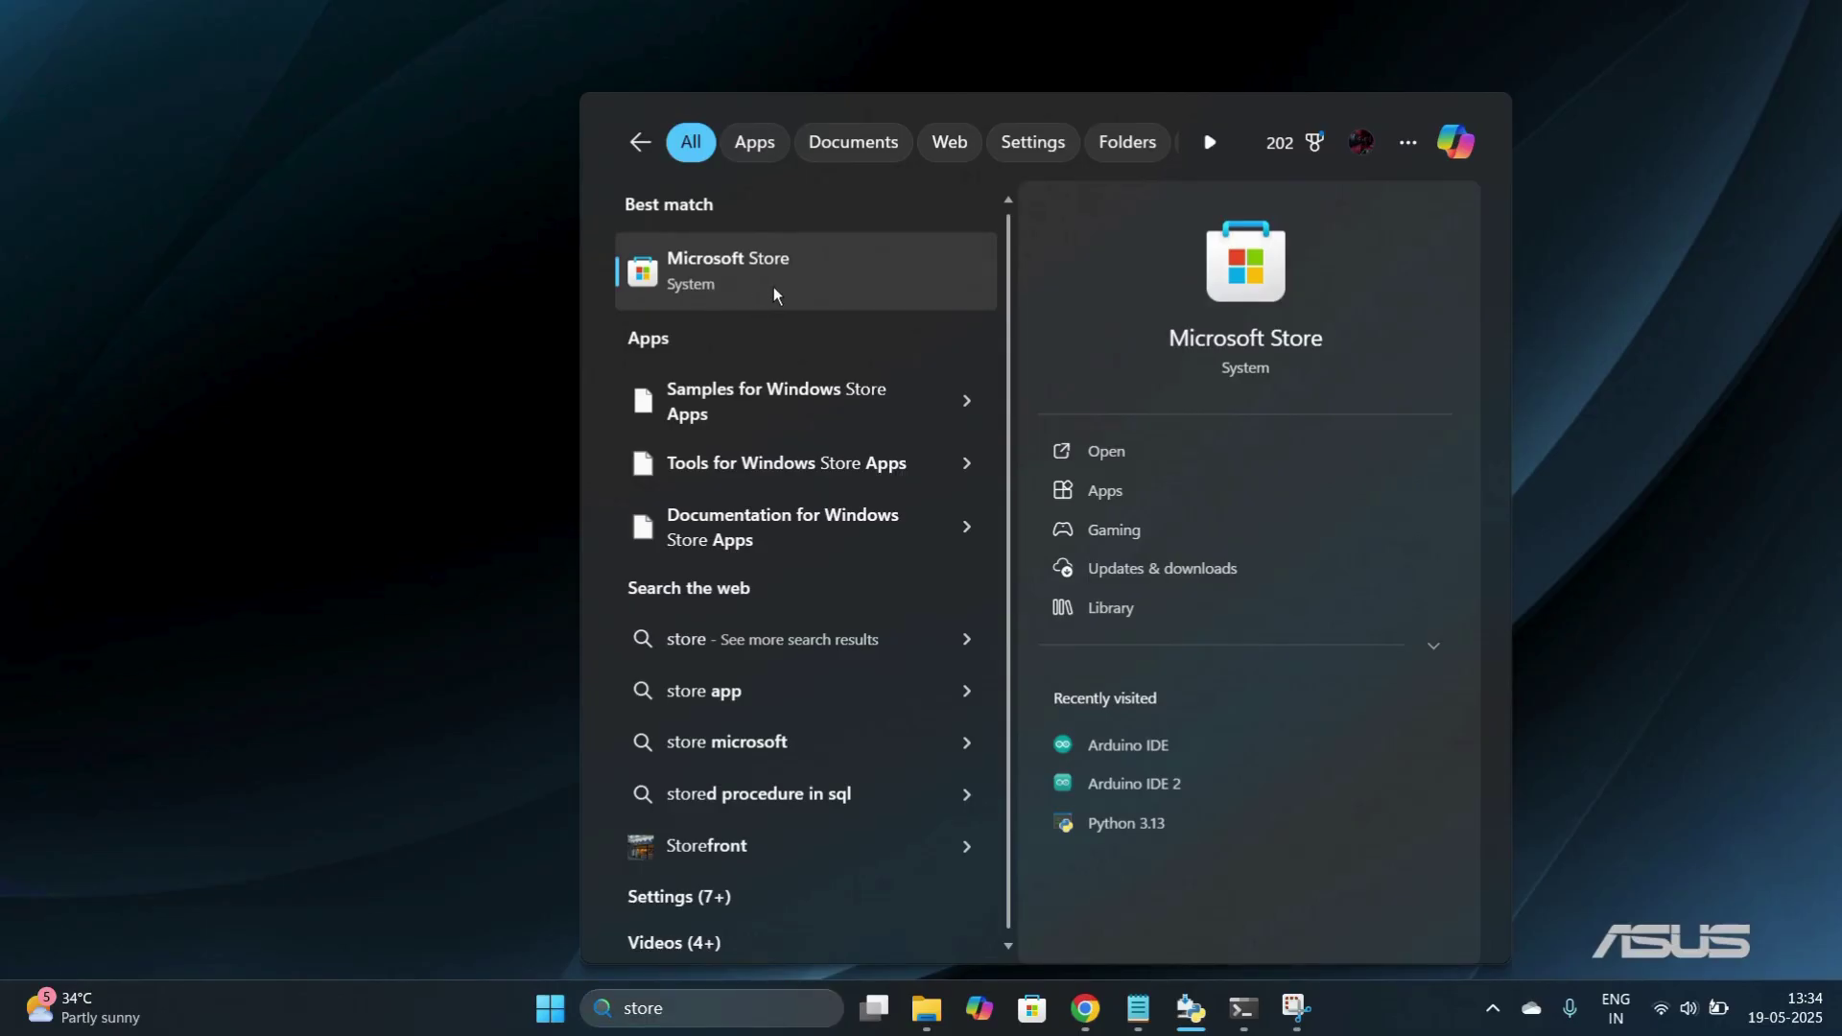
{"action": "left_click", "coordinate": [773, 293]}
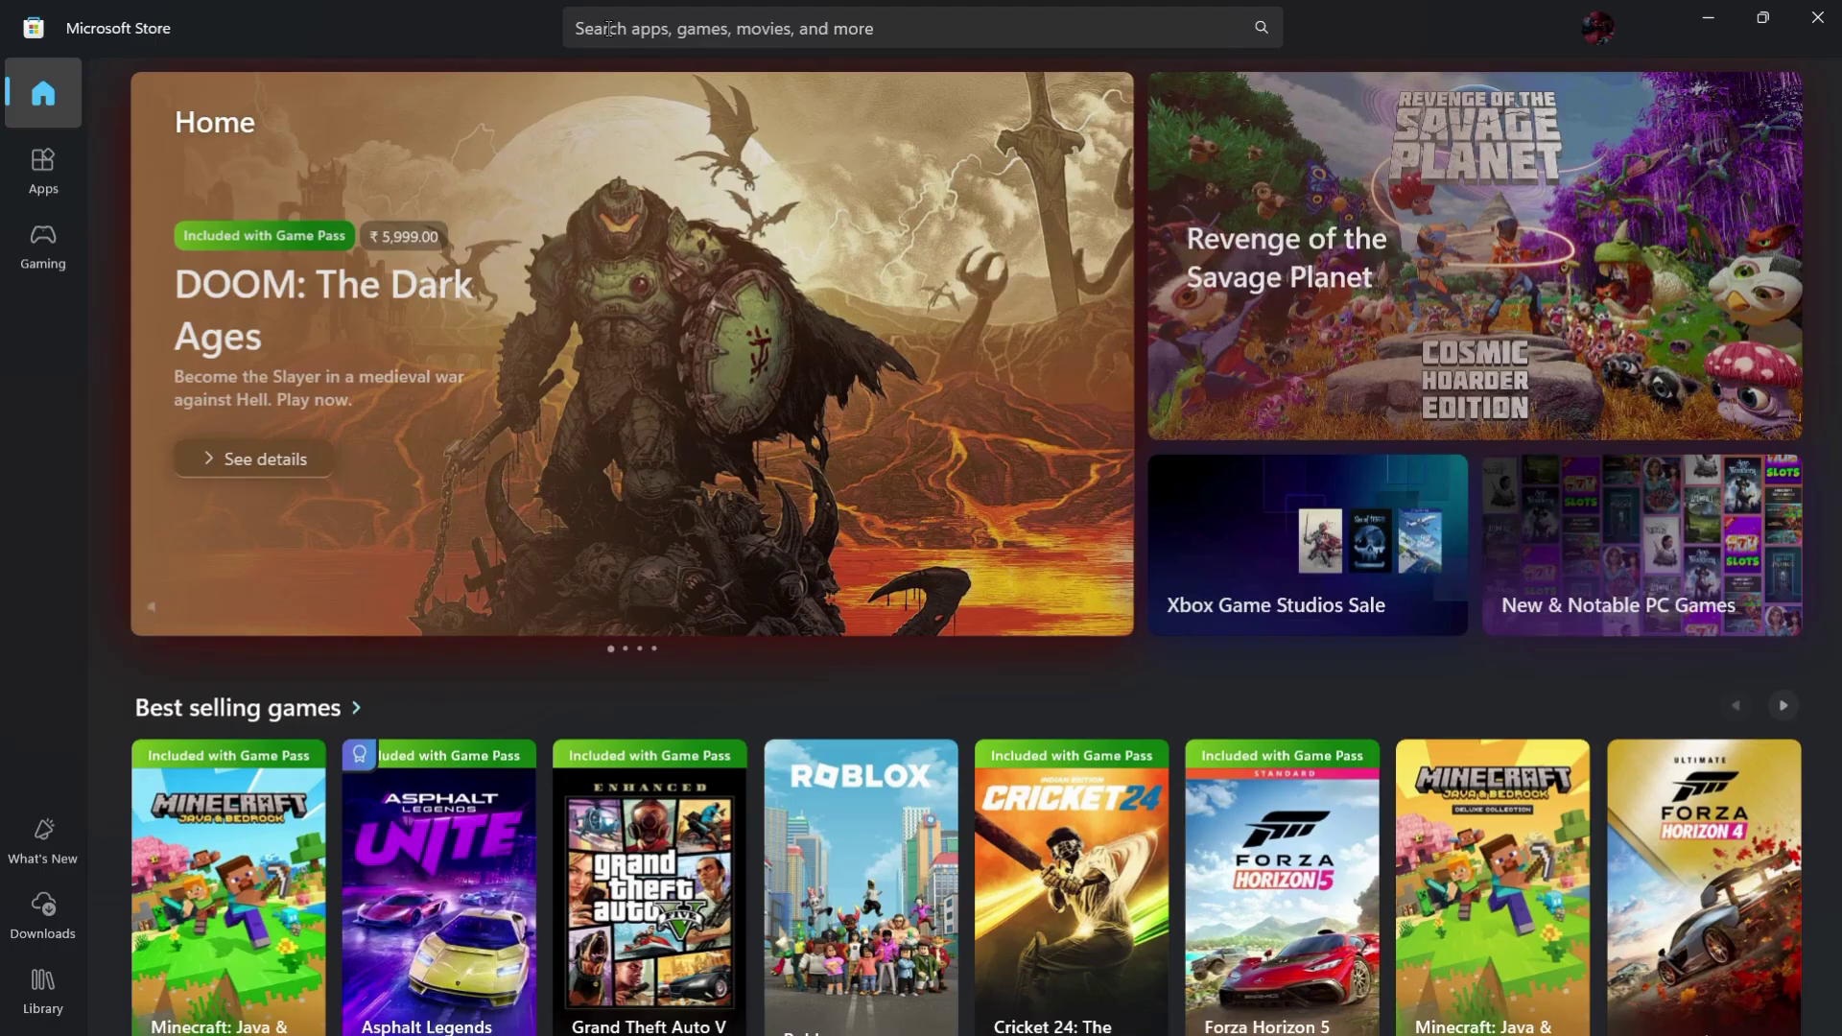
Search the Store for 'zoom' and open the Zoom Workplace product page to review it
{"action": "left_click", "coordinate": [608, 29]}
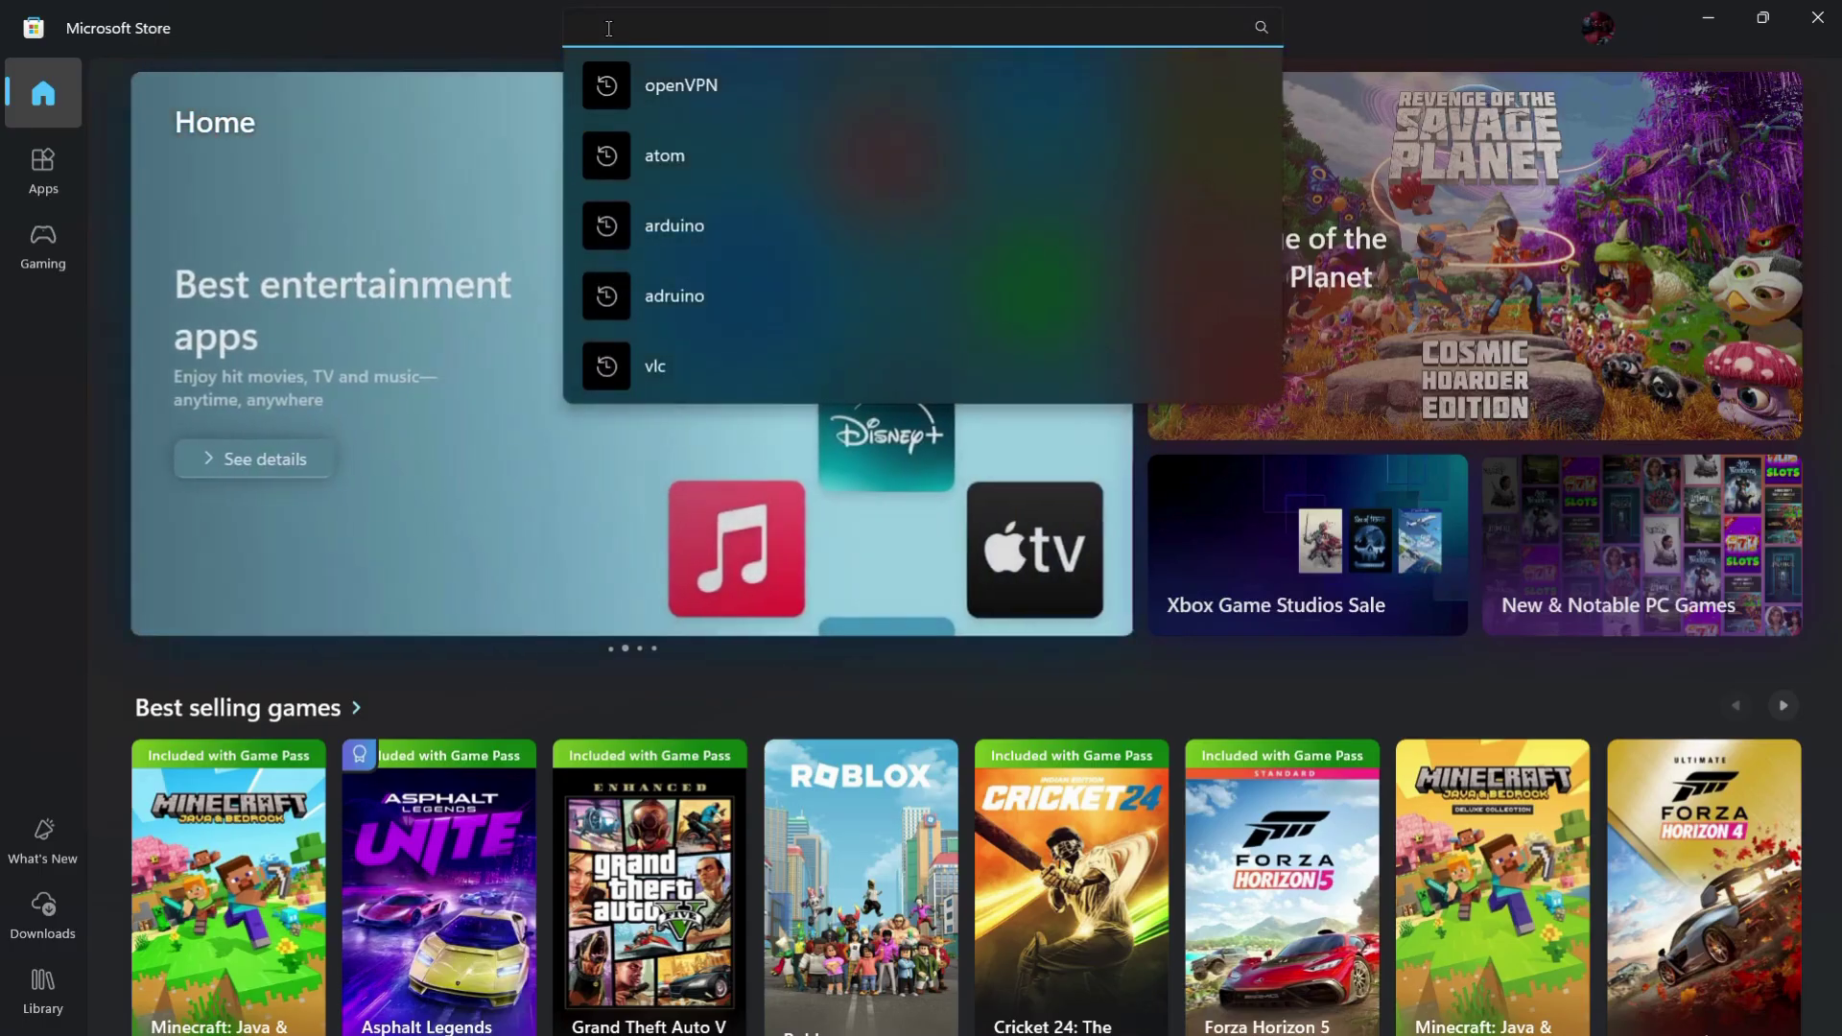
{"action": "type", "text": "zoom"}
{"action": "key", "text": "Return"}
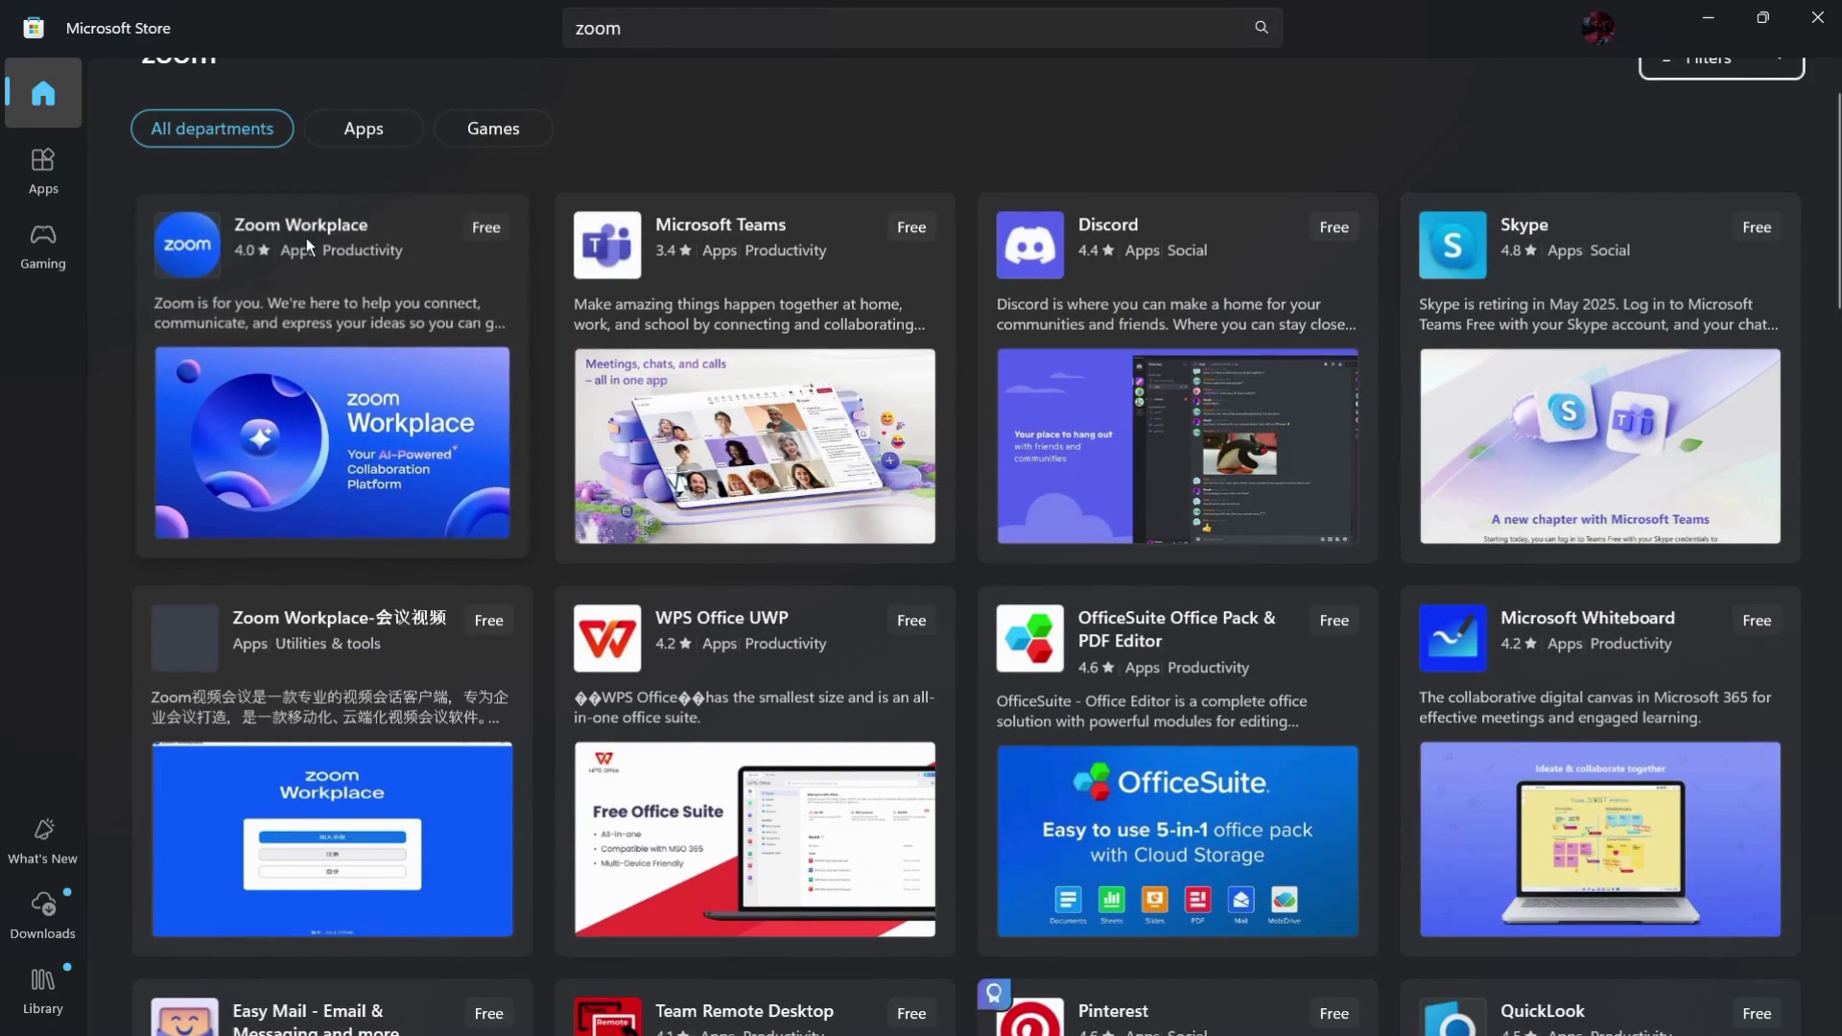
{"action": "mouse_move", "coordinate": [377, 236]}
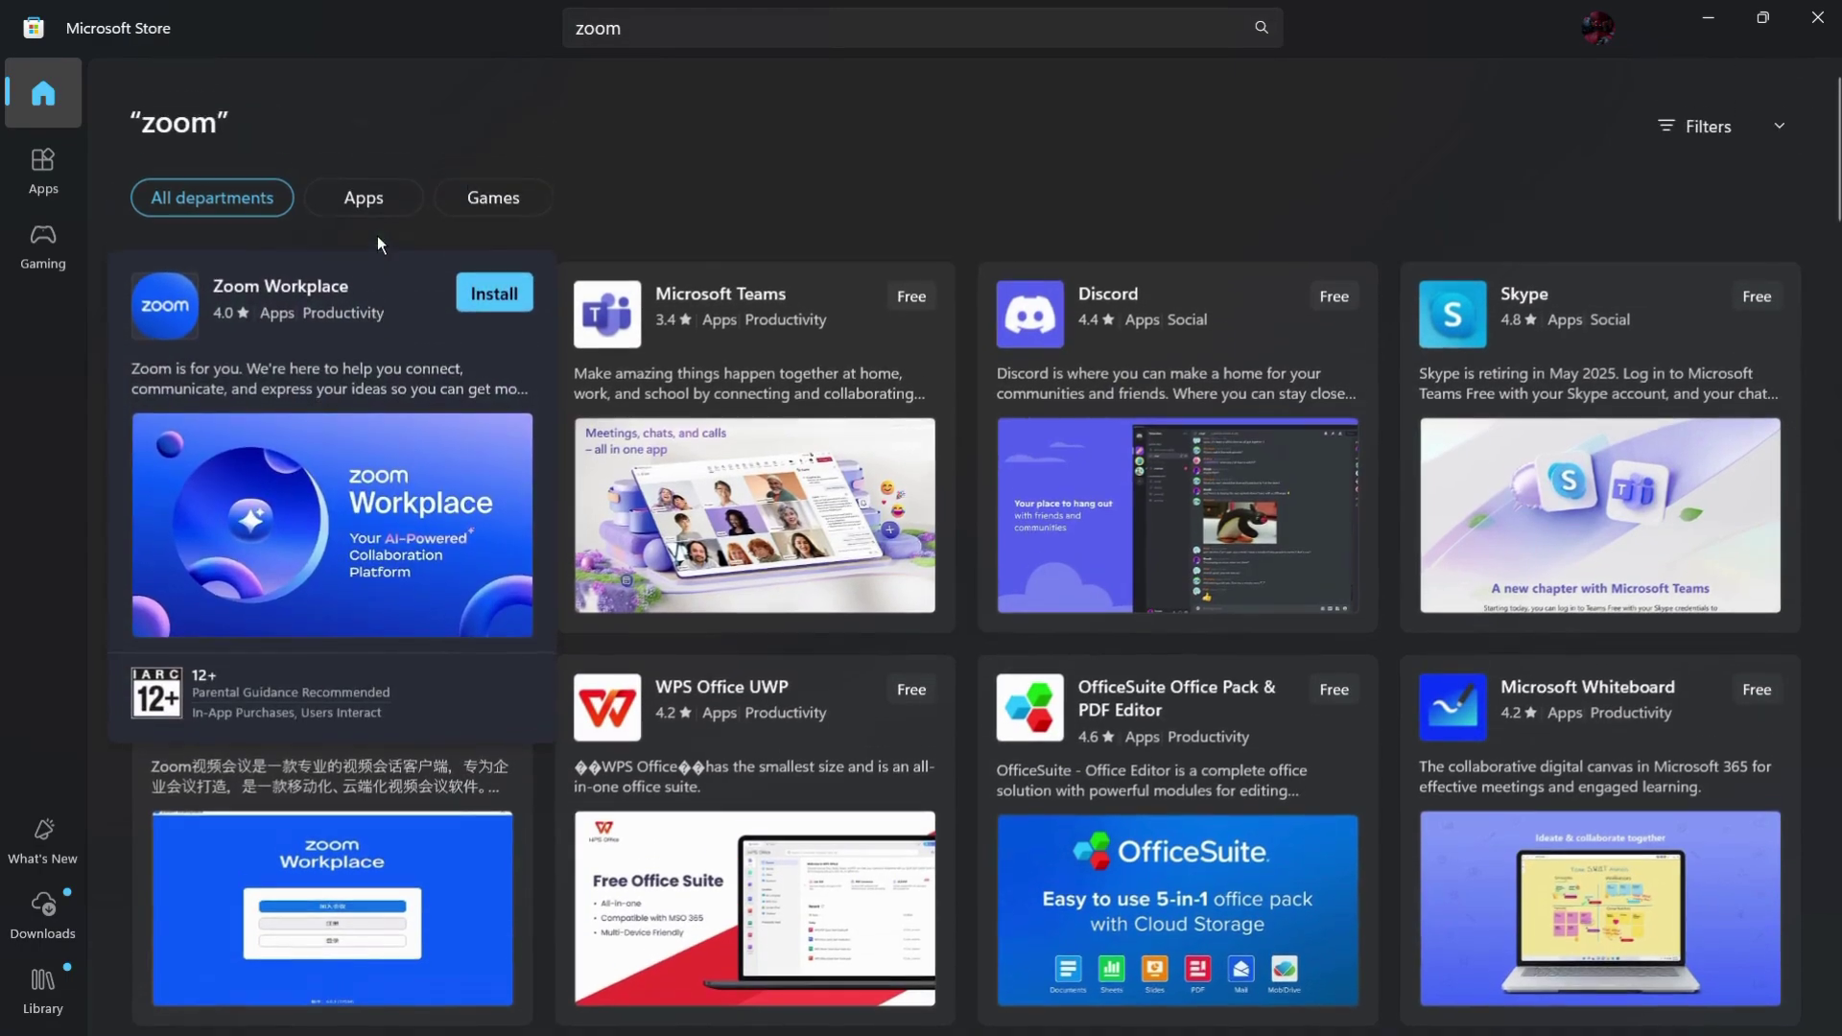
{"action": "left_click", "coordinate": [398, 281]}
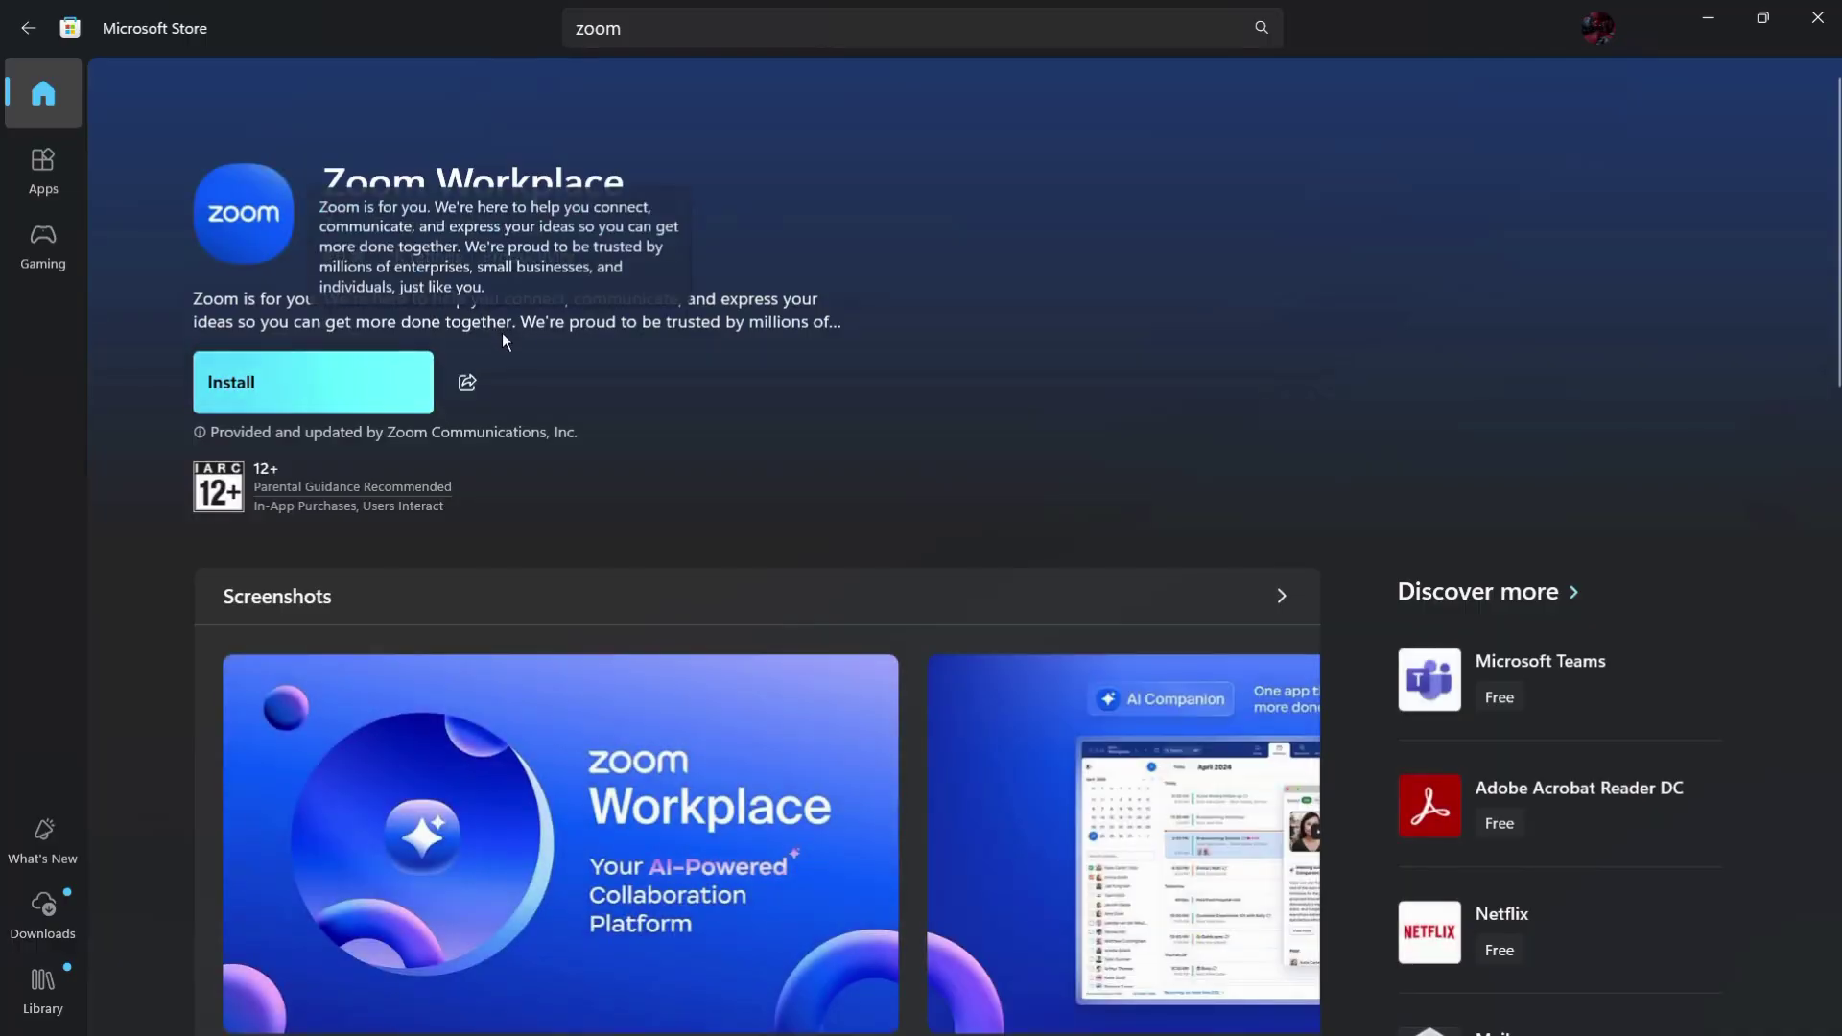
{"action": "scroll", "coordinate": [460, 346], "scroll_direction": "down", "scroll_amount": 1}
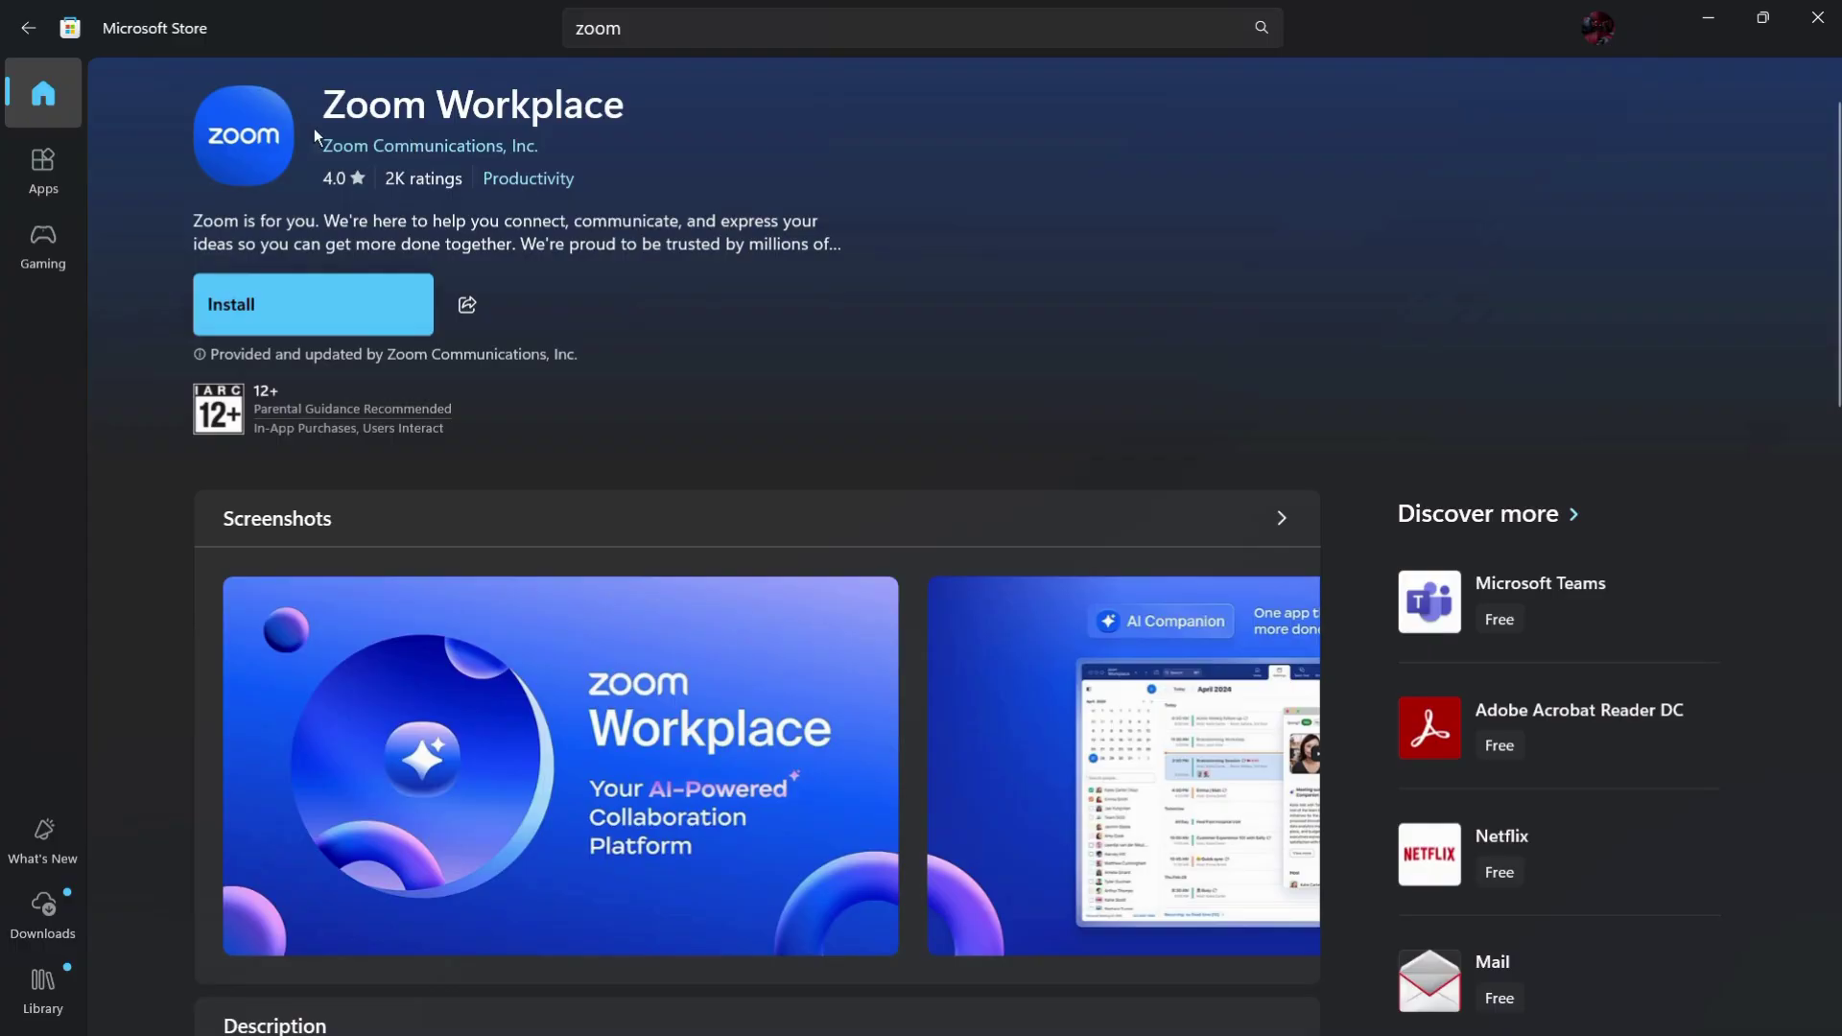
{"action": "scroll", "coordinate": [584, 240], "scroll_direction": "down", "scroll_amount": 3}
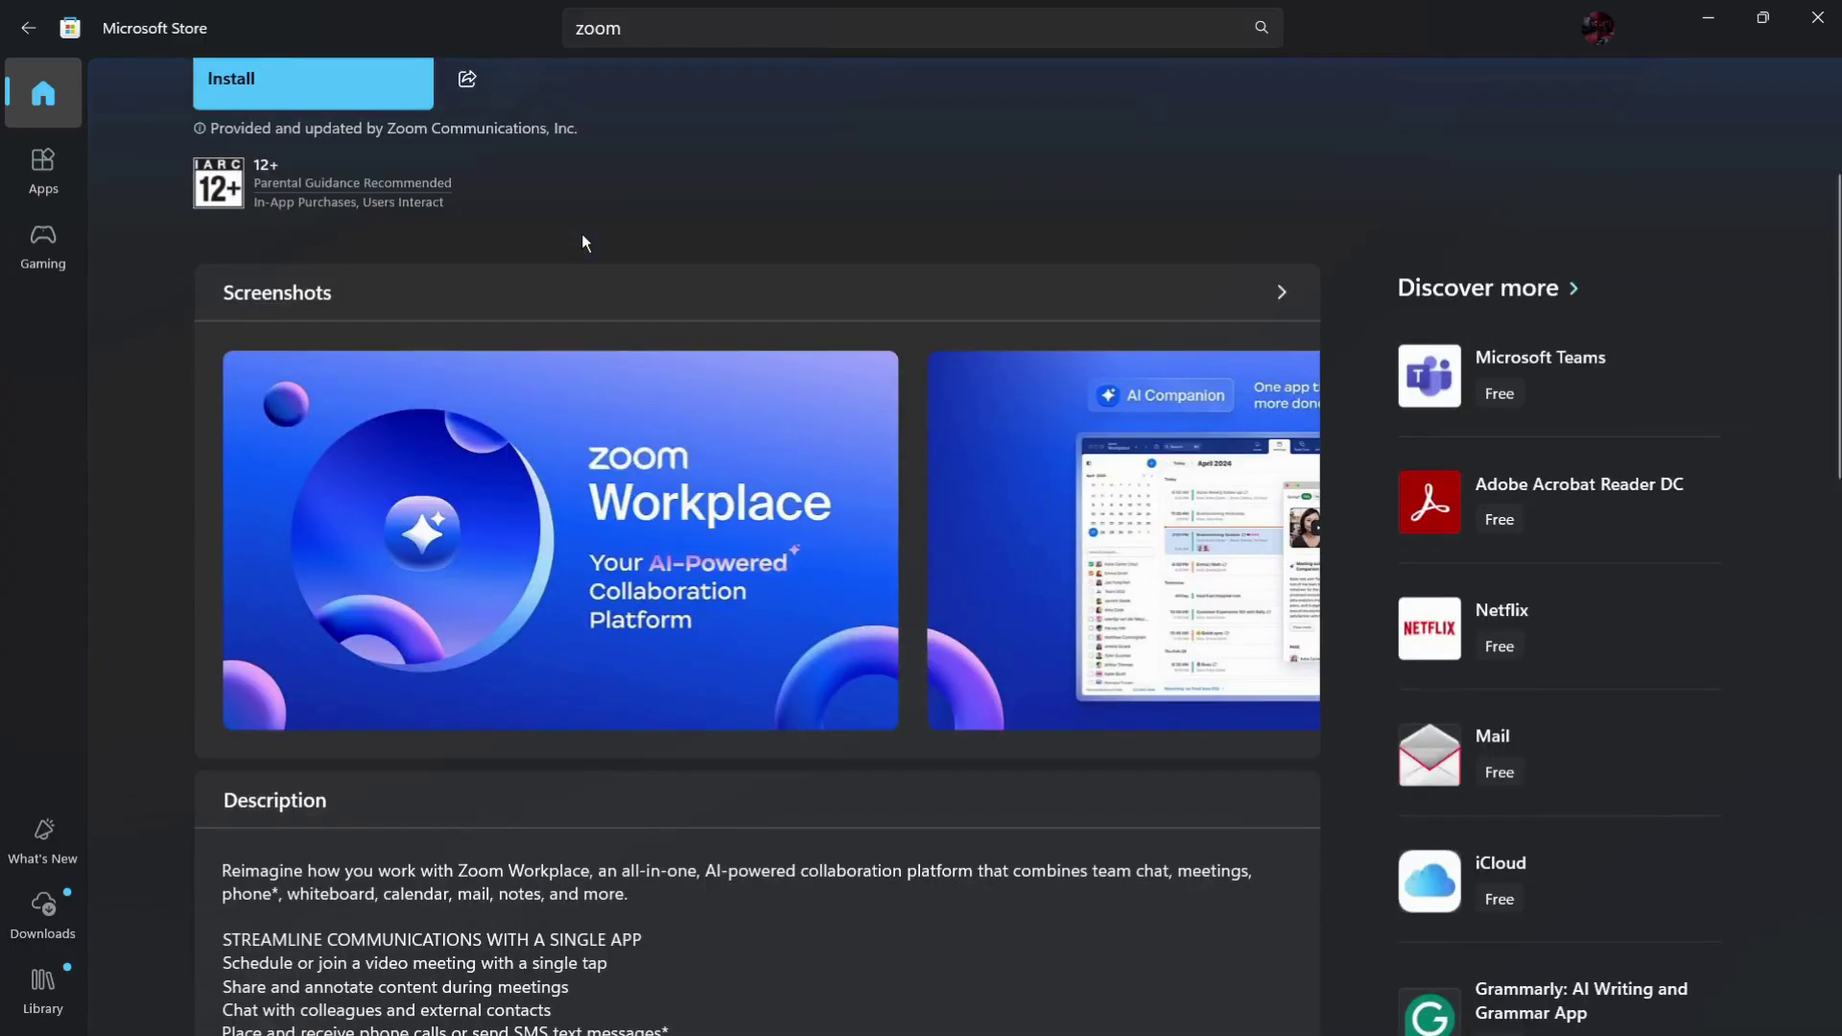
{"action": "scroll", "coordinate": [583, 241], "scroll_direction": "up", "scroll_amount": 4}
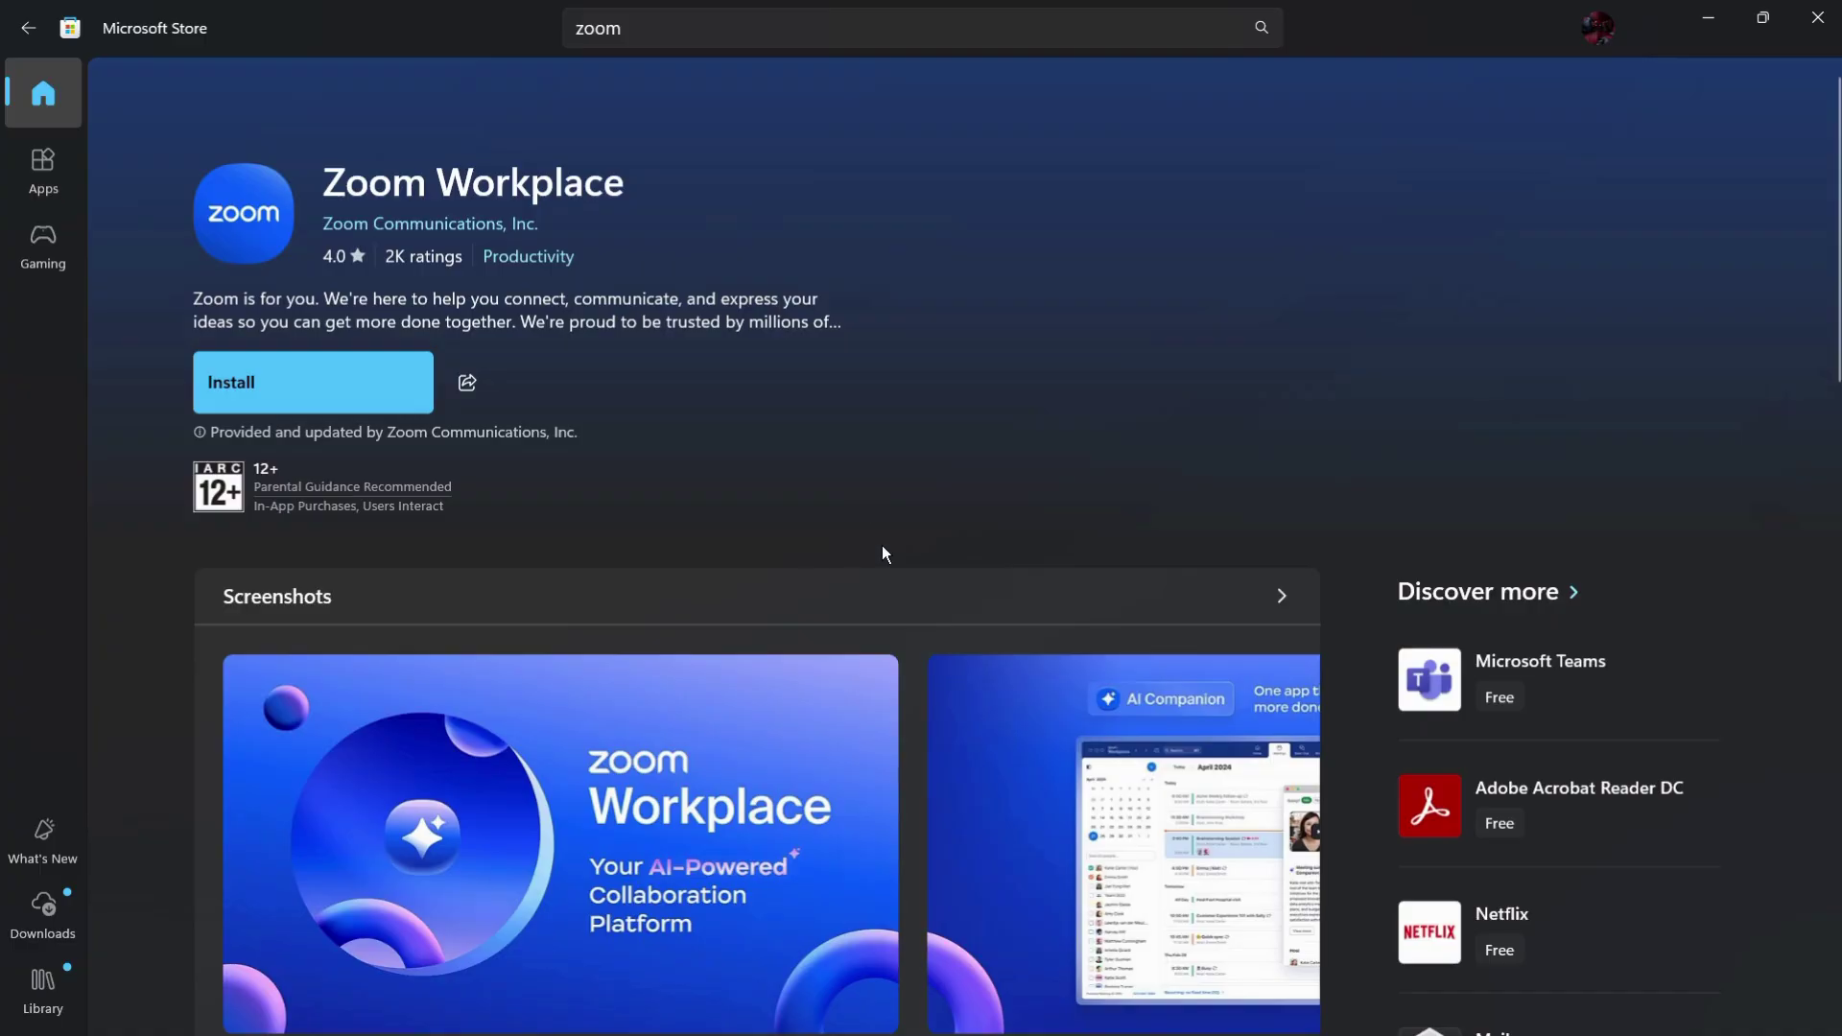
{"action": "mouse_move", "coordinate": [1089, 1025]}
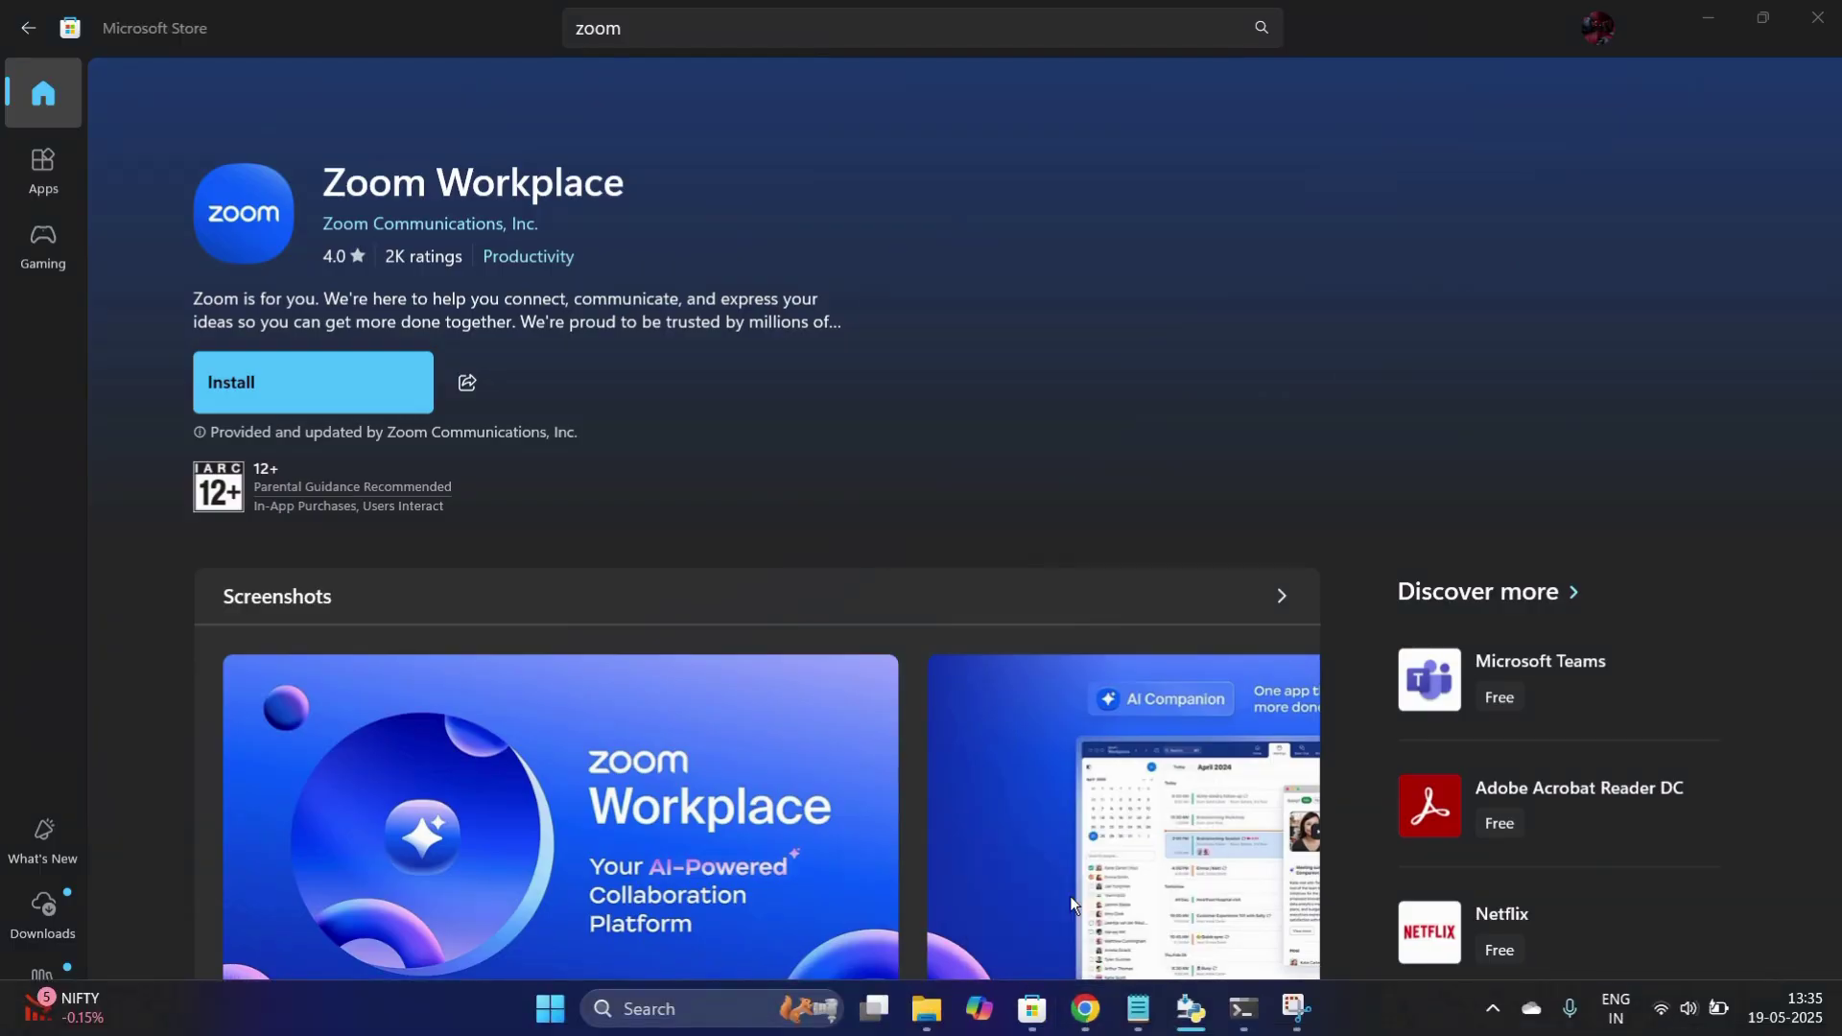
Switch to Chrome and search Google for 'zoom download'
{"action": "left_click", "coordinate": [1085, 1008]}
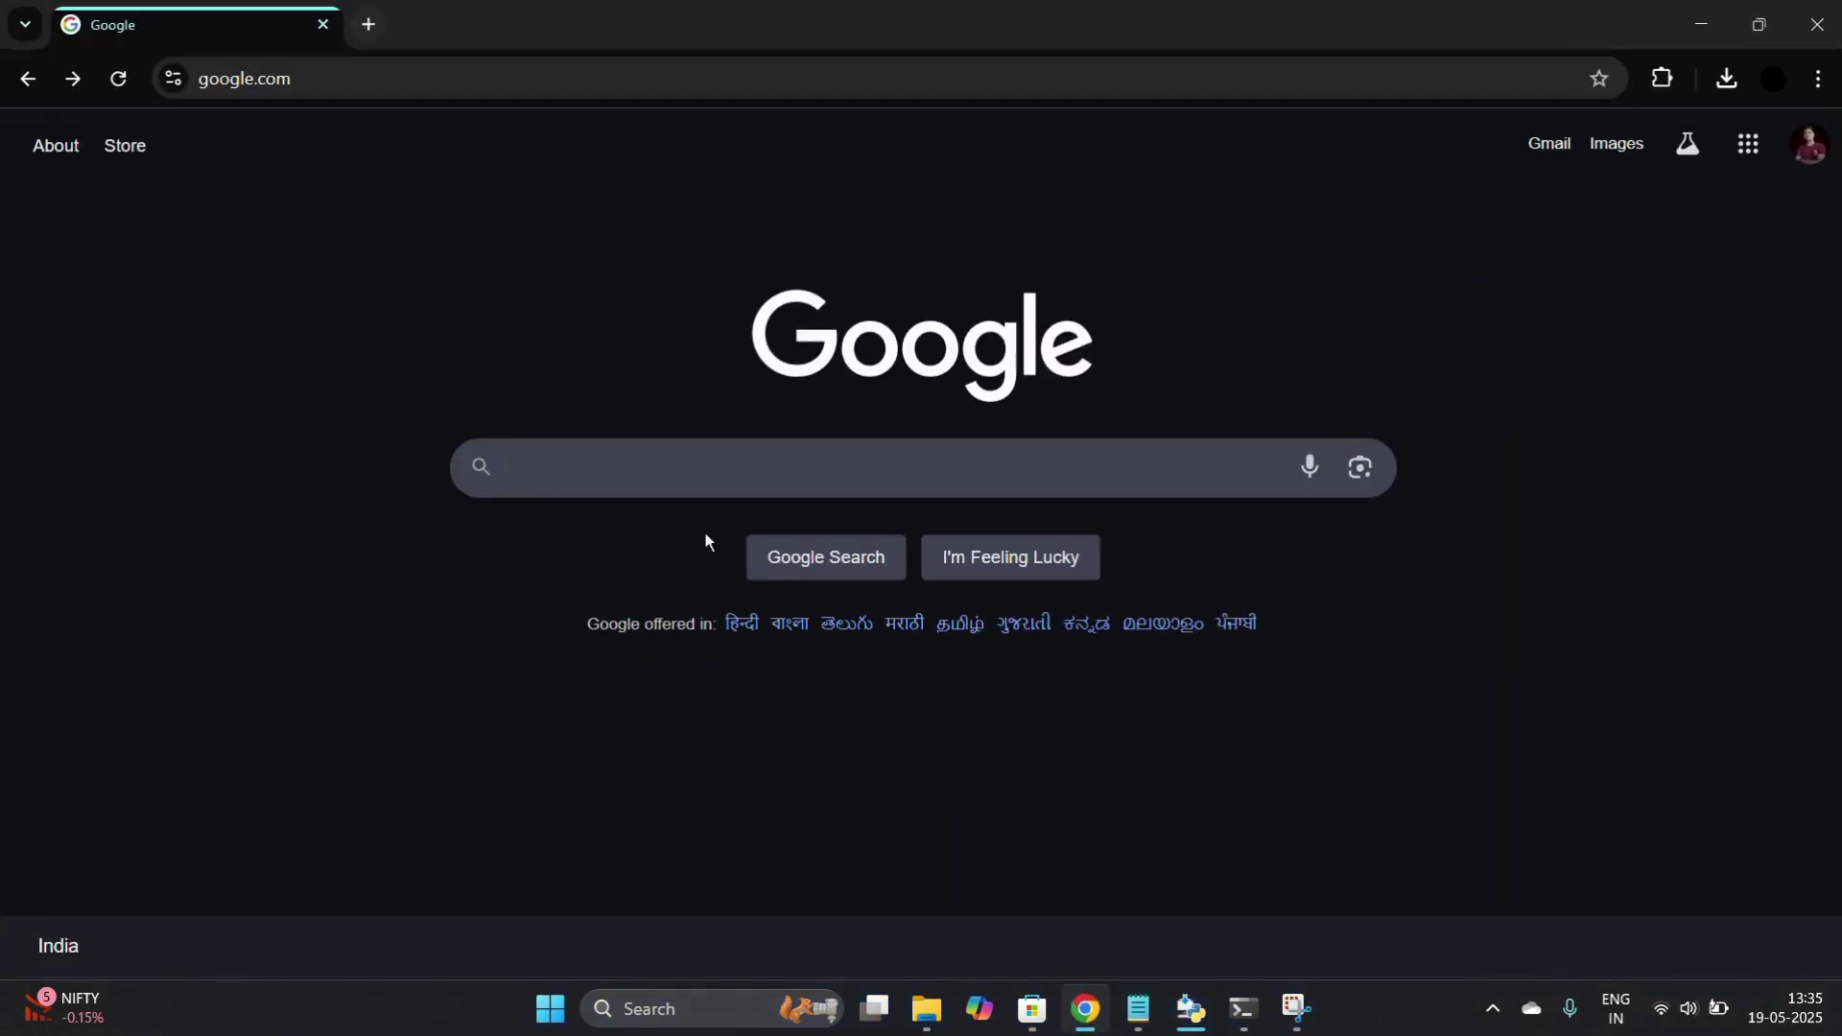
{"action": "left_click", "coordinate": [625, 471]}
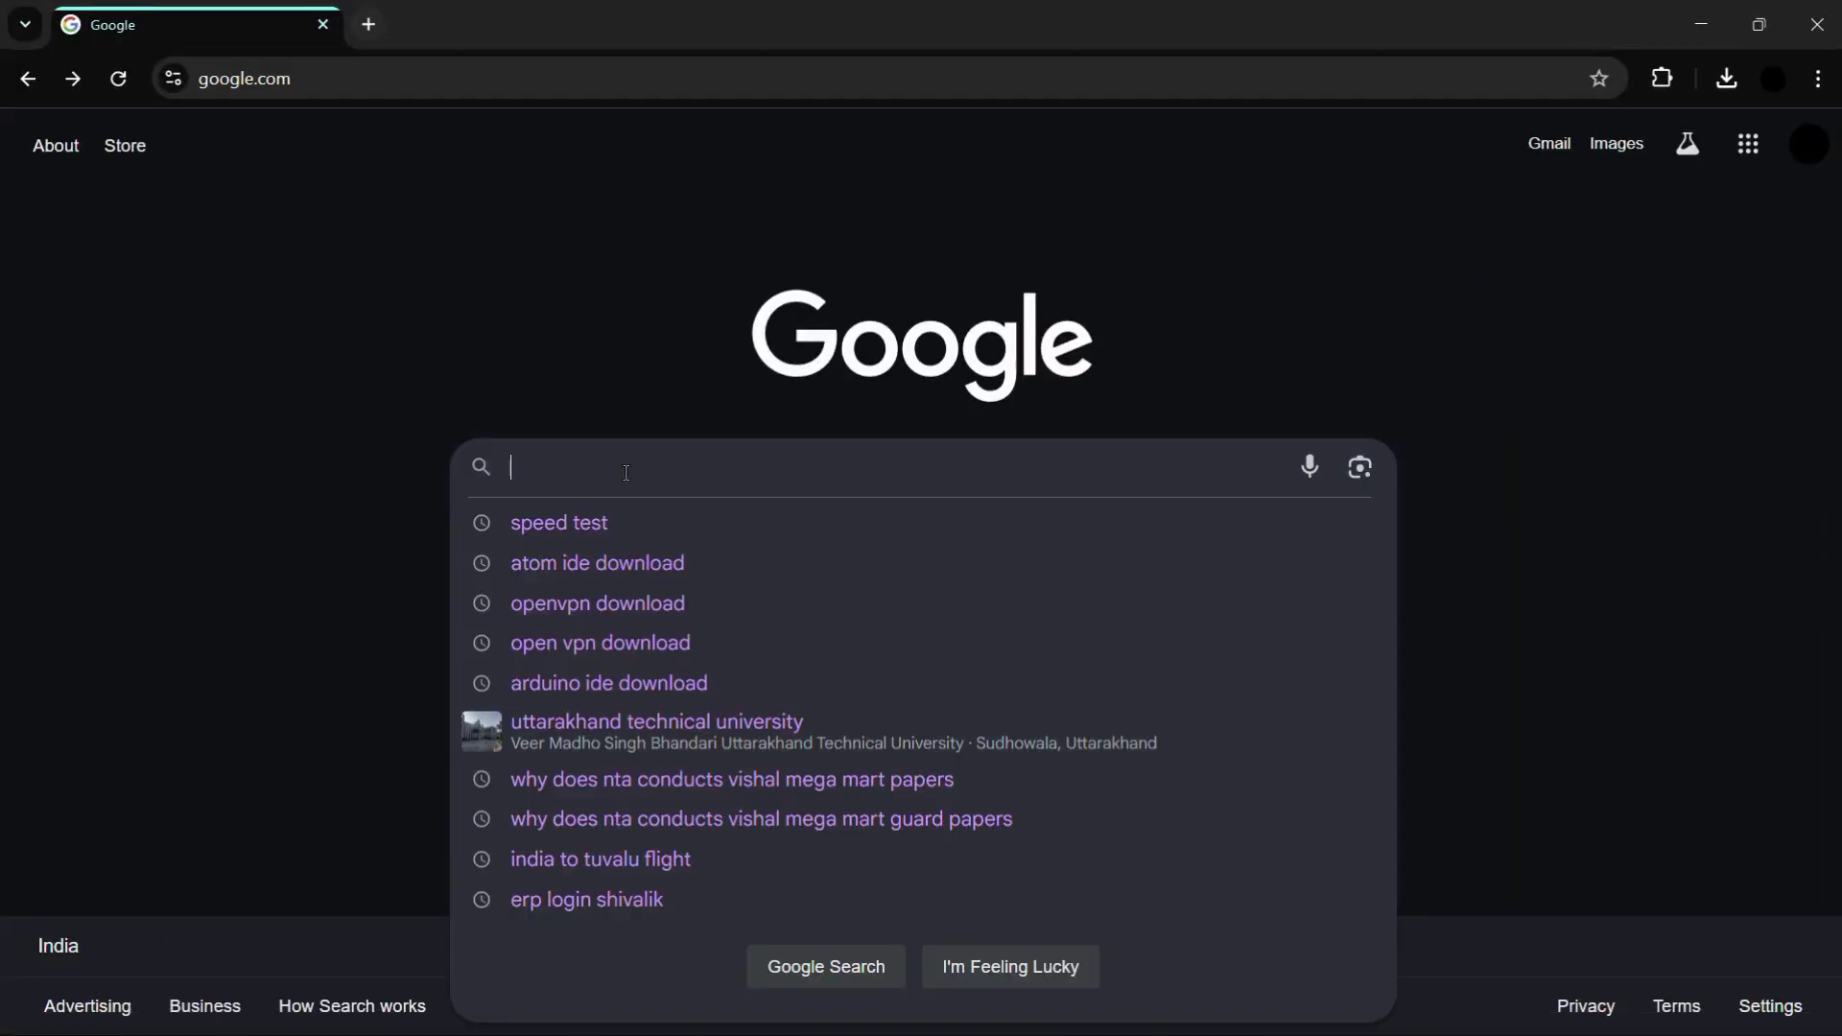
{"action": "type", "text": "z"}
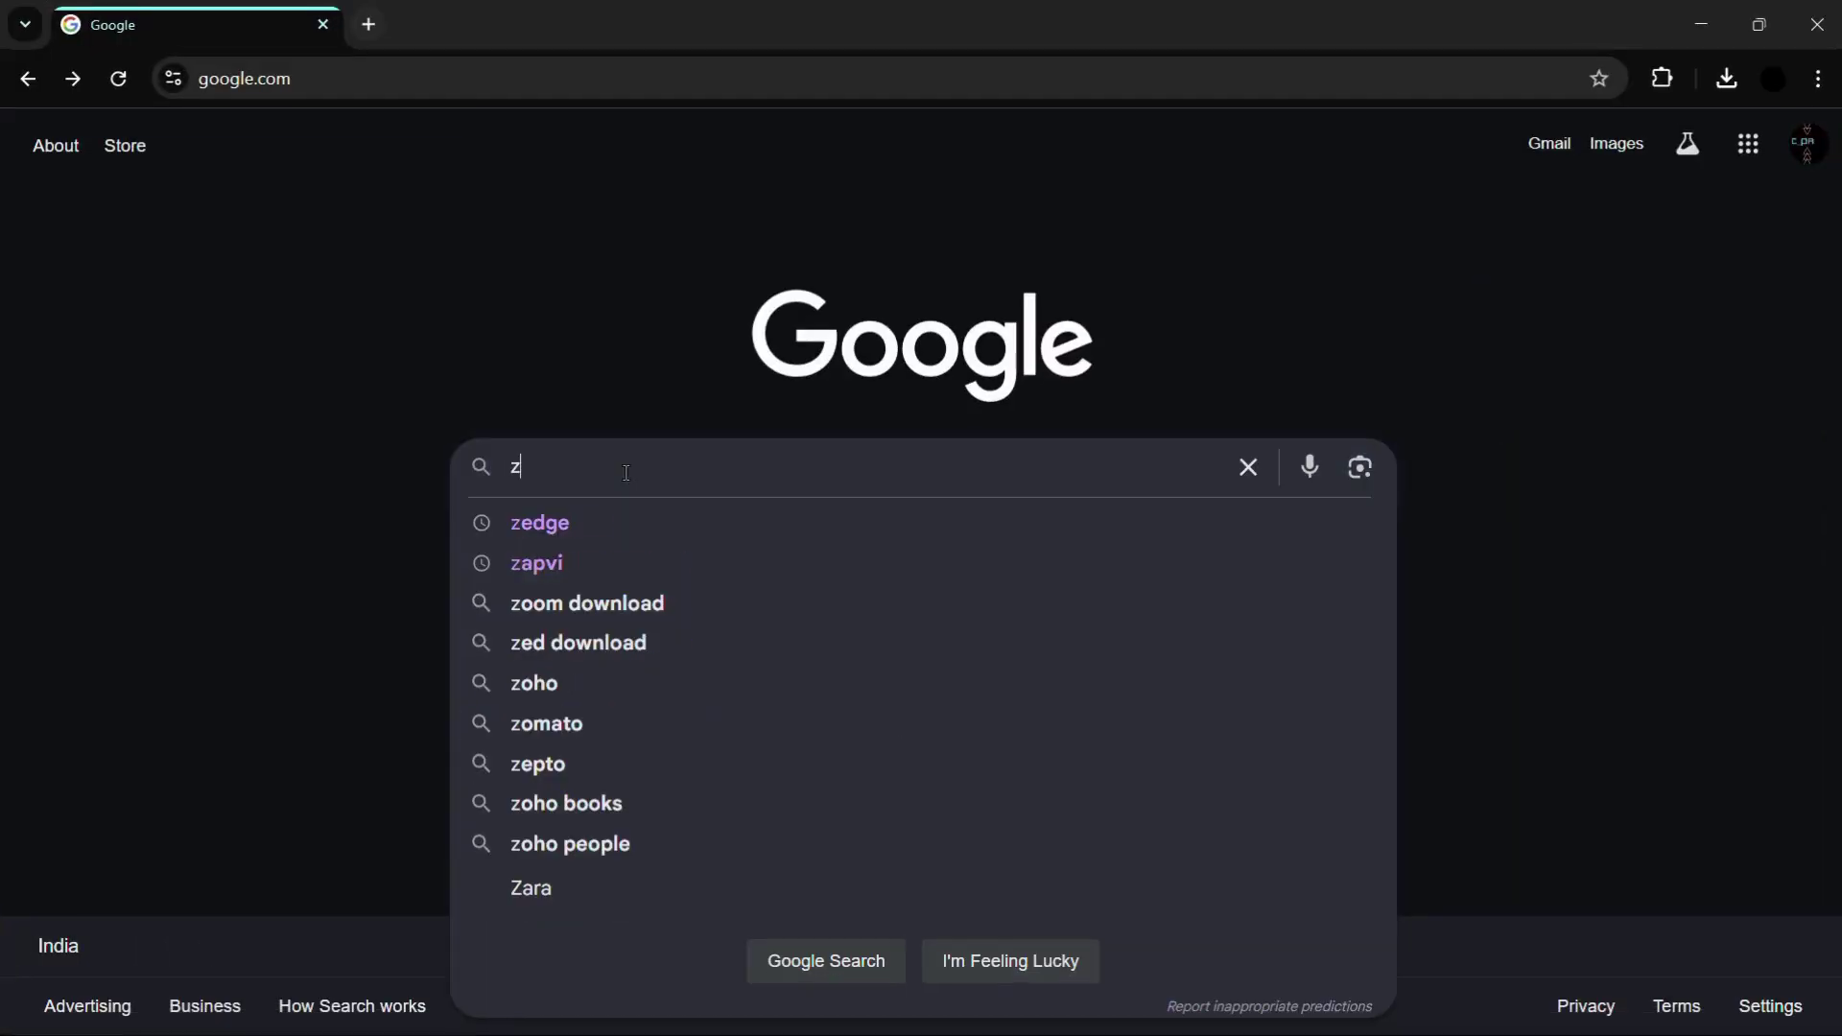
{"action": "type", "text": "oom download"}
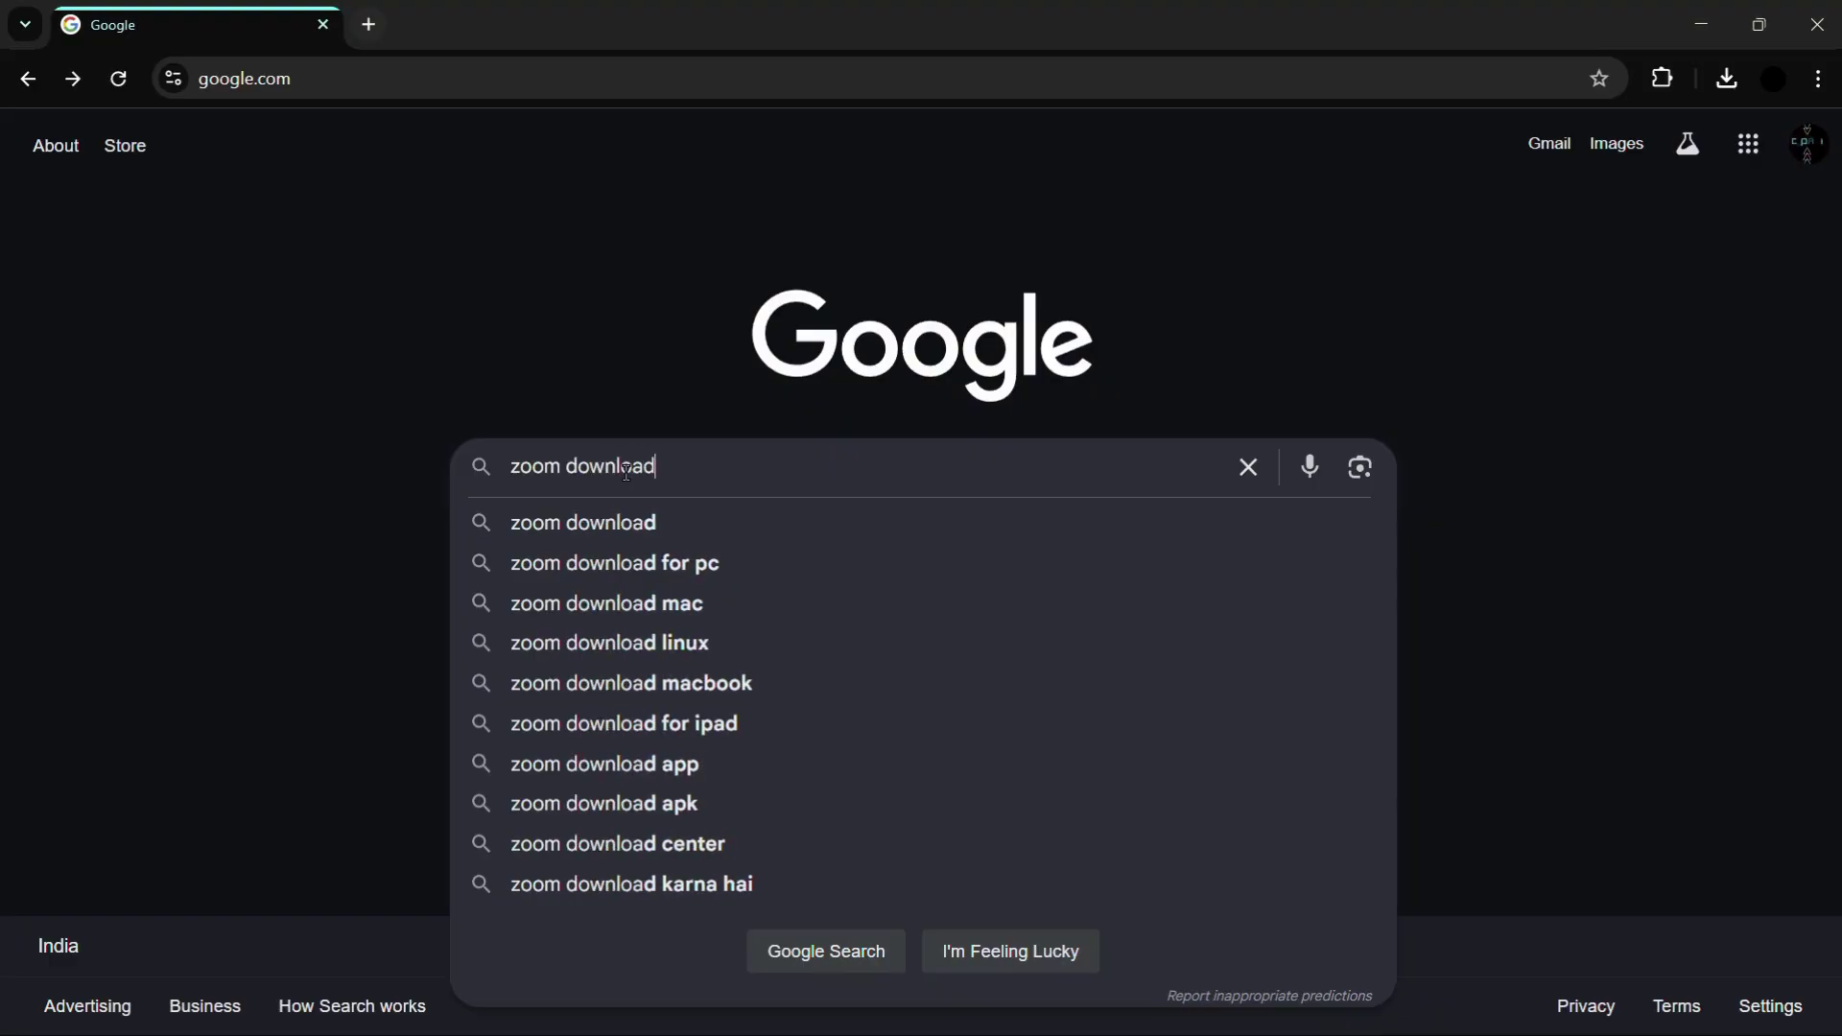
{"action": "key", "text": "Return"}
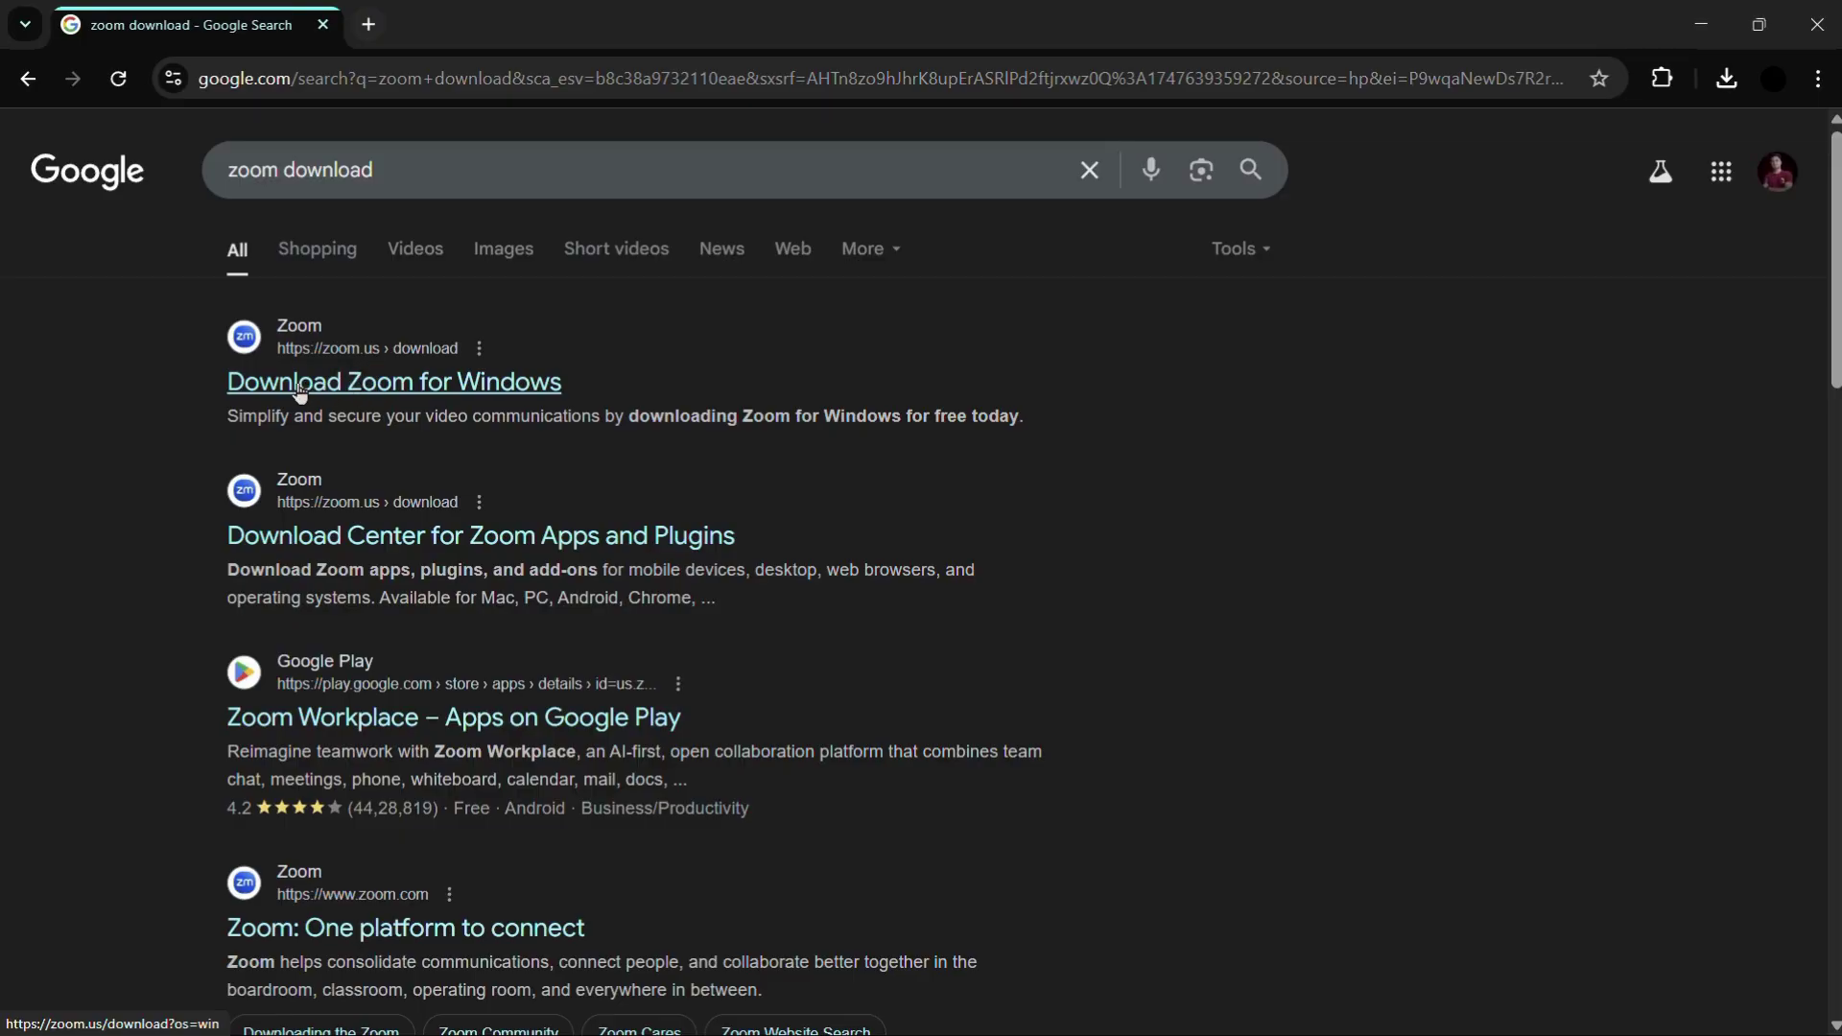
Open the 'Download Zoom for Windows' result and scroll through the download options
{"action": "left_click", "coordinate": [403, 395]}
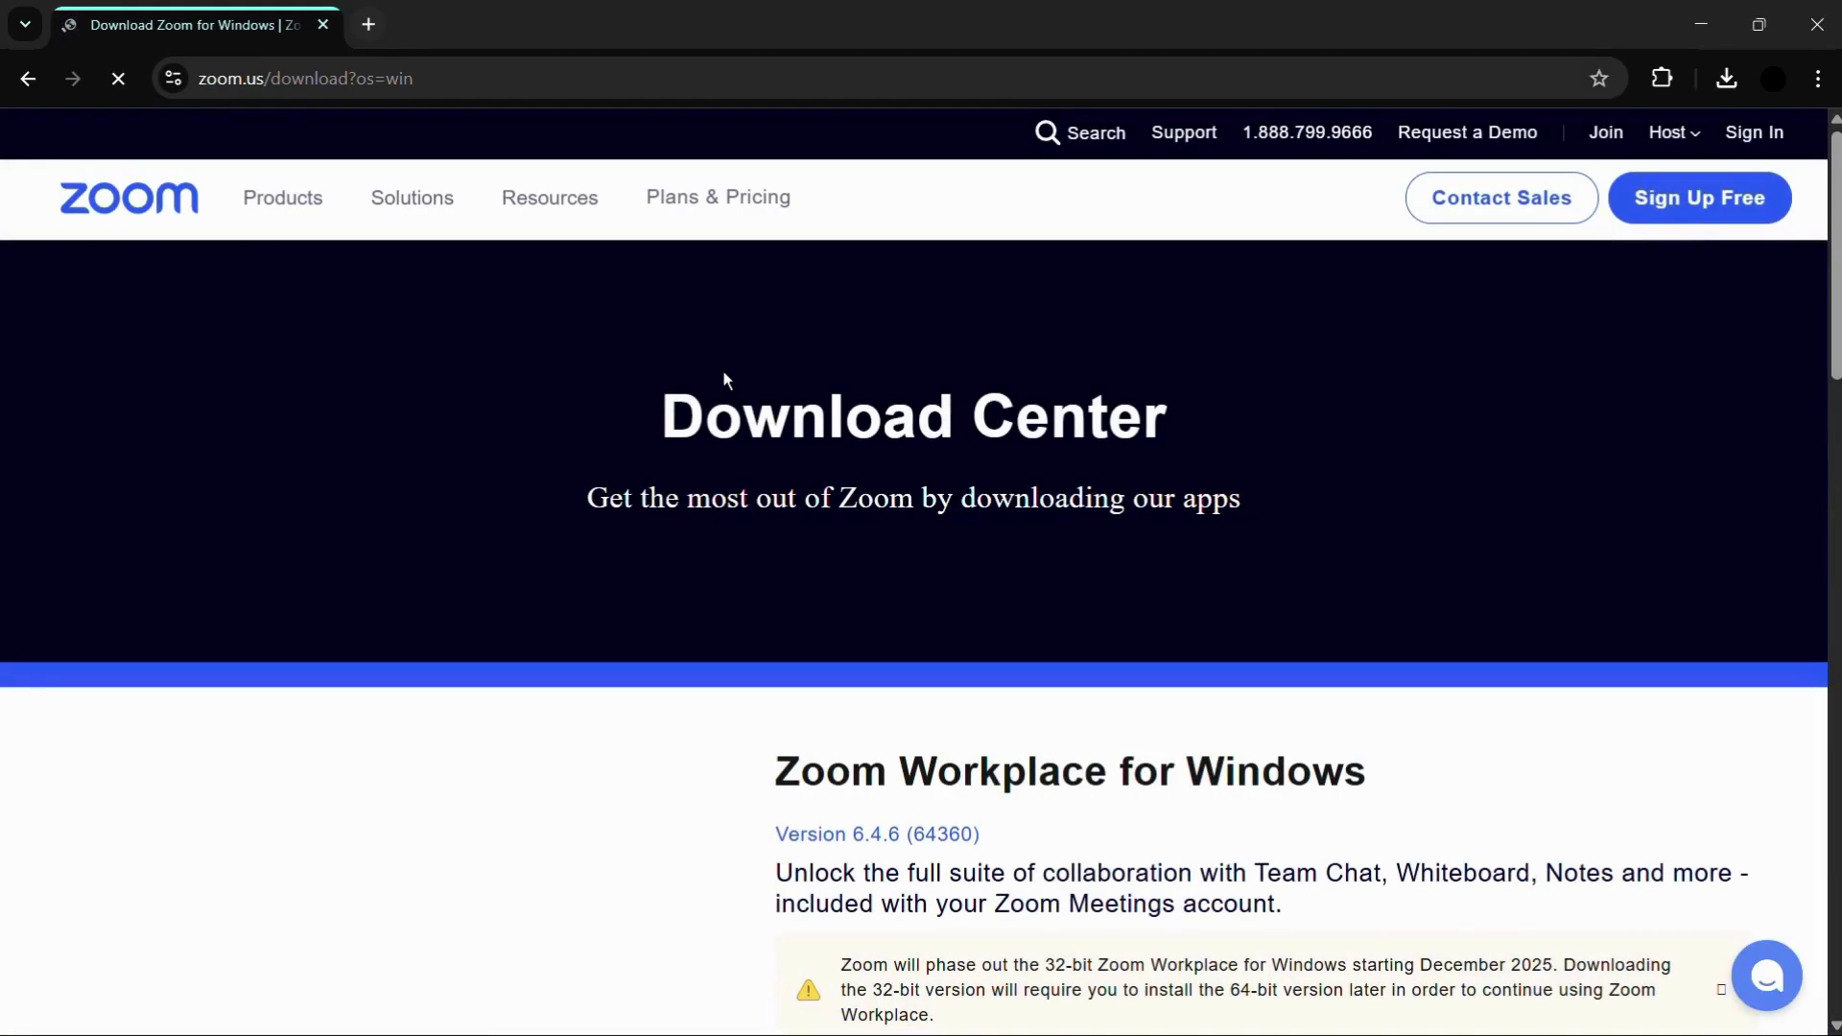
{"action": "scroll", "coordinate": [867, 533], "scroll_direction": "down", "scroll_amount": 3}
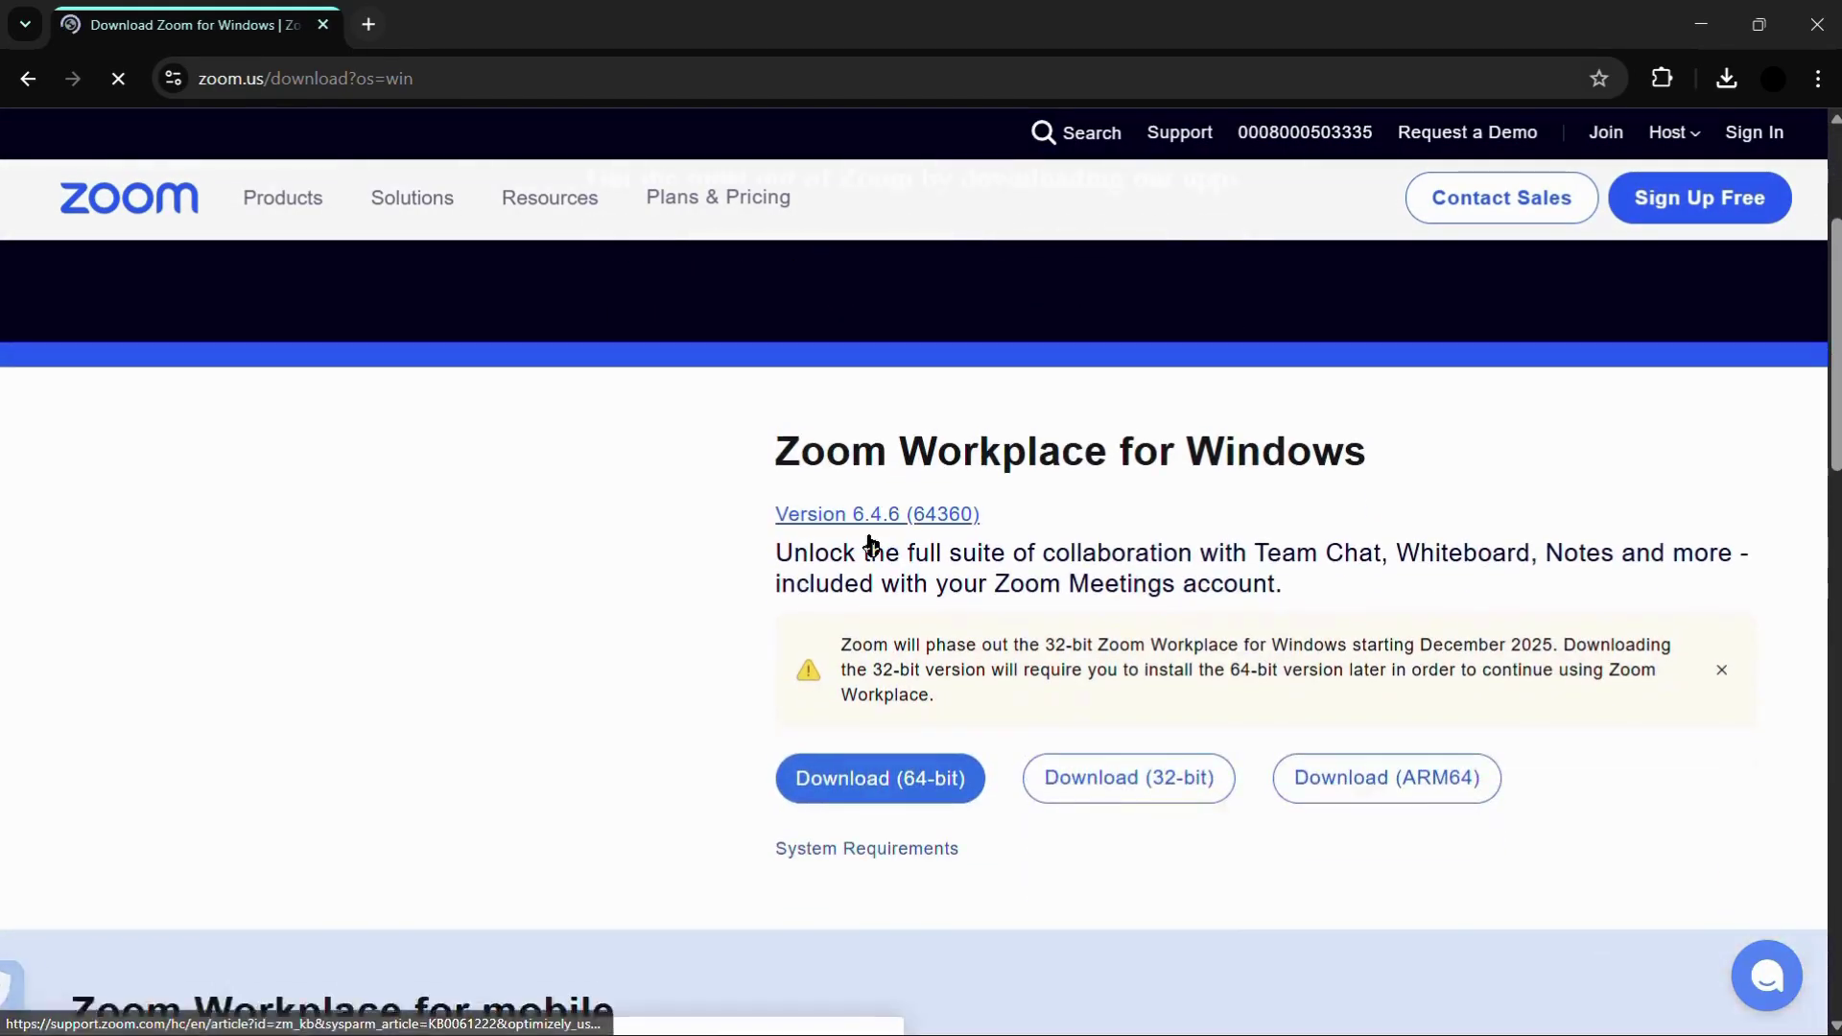
{"action": "scroll", "coordinate": [867, 533], "scroll_direction": "down", "scroll_amount": 2}
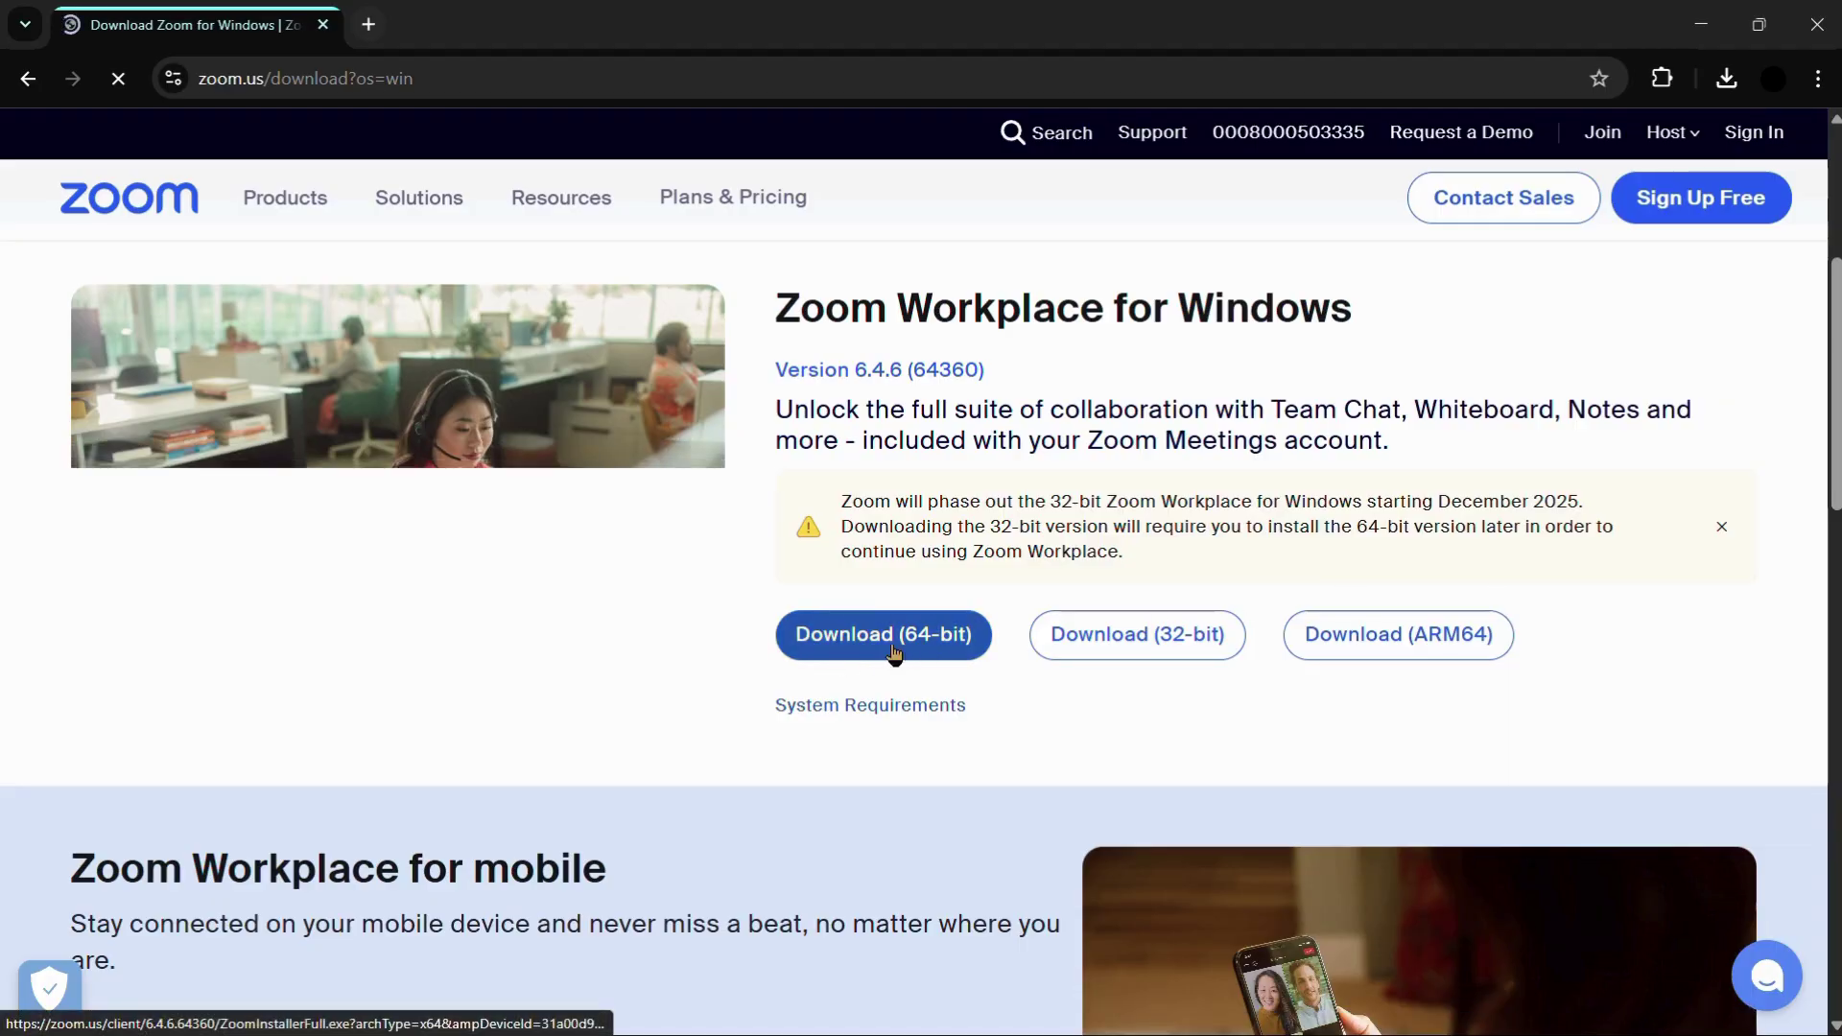
Check the System Requirements article, then return to the Windows download page
{"action": "left_click", "coordinate": [860, 647]}
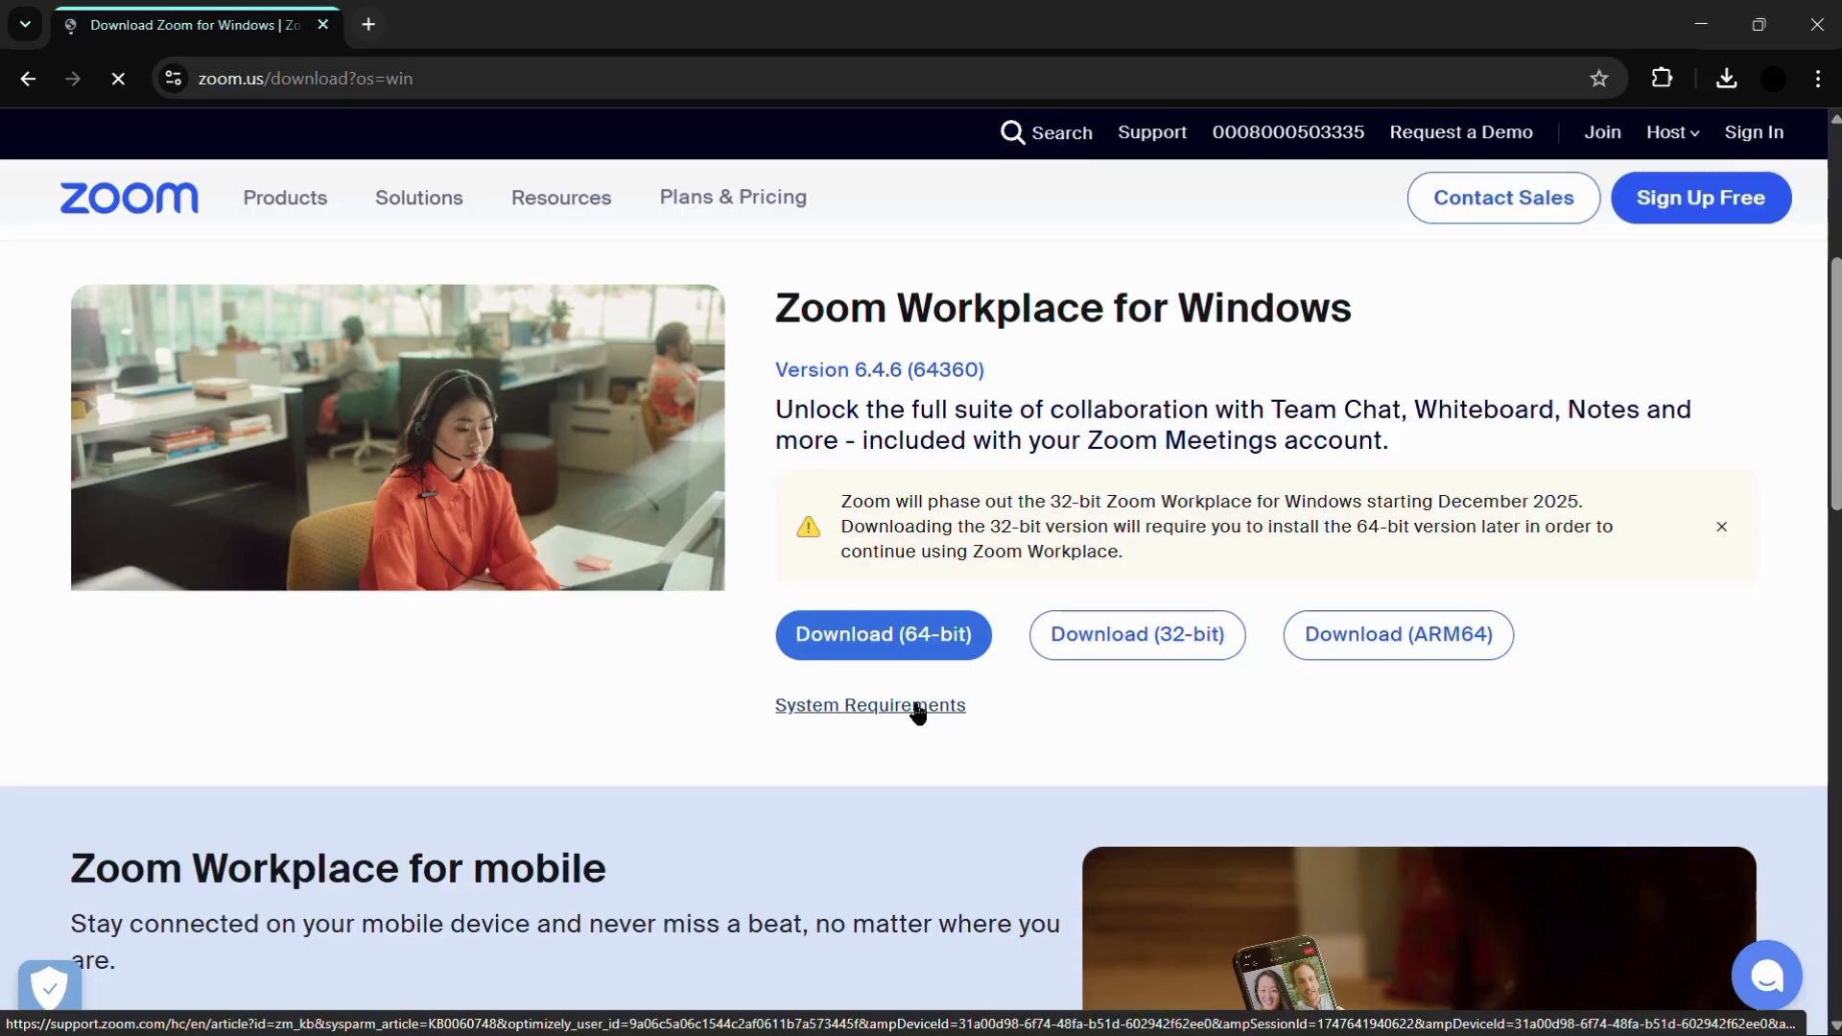
{"action": "left_click", "coordinate": [950, 707]}
{"action": "scroll", "coordinate": [948, 707], "scroll_direction": "down", "scroll_amount": 1}
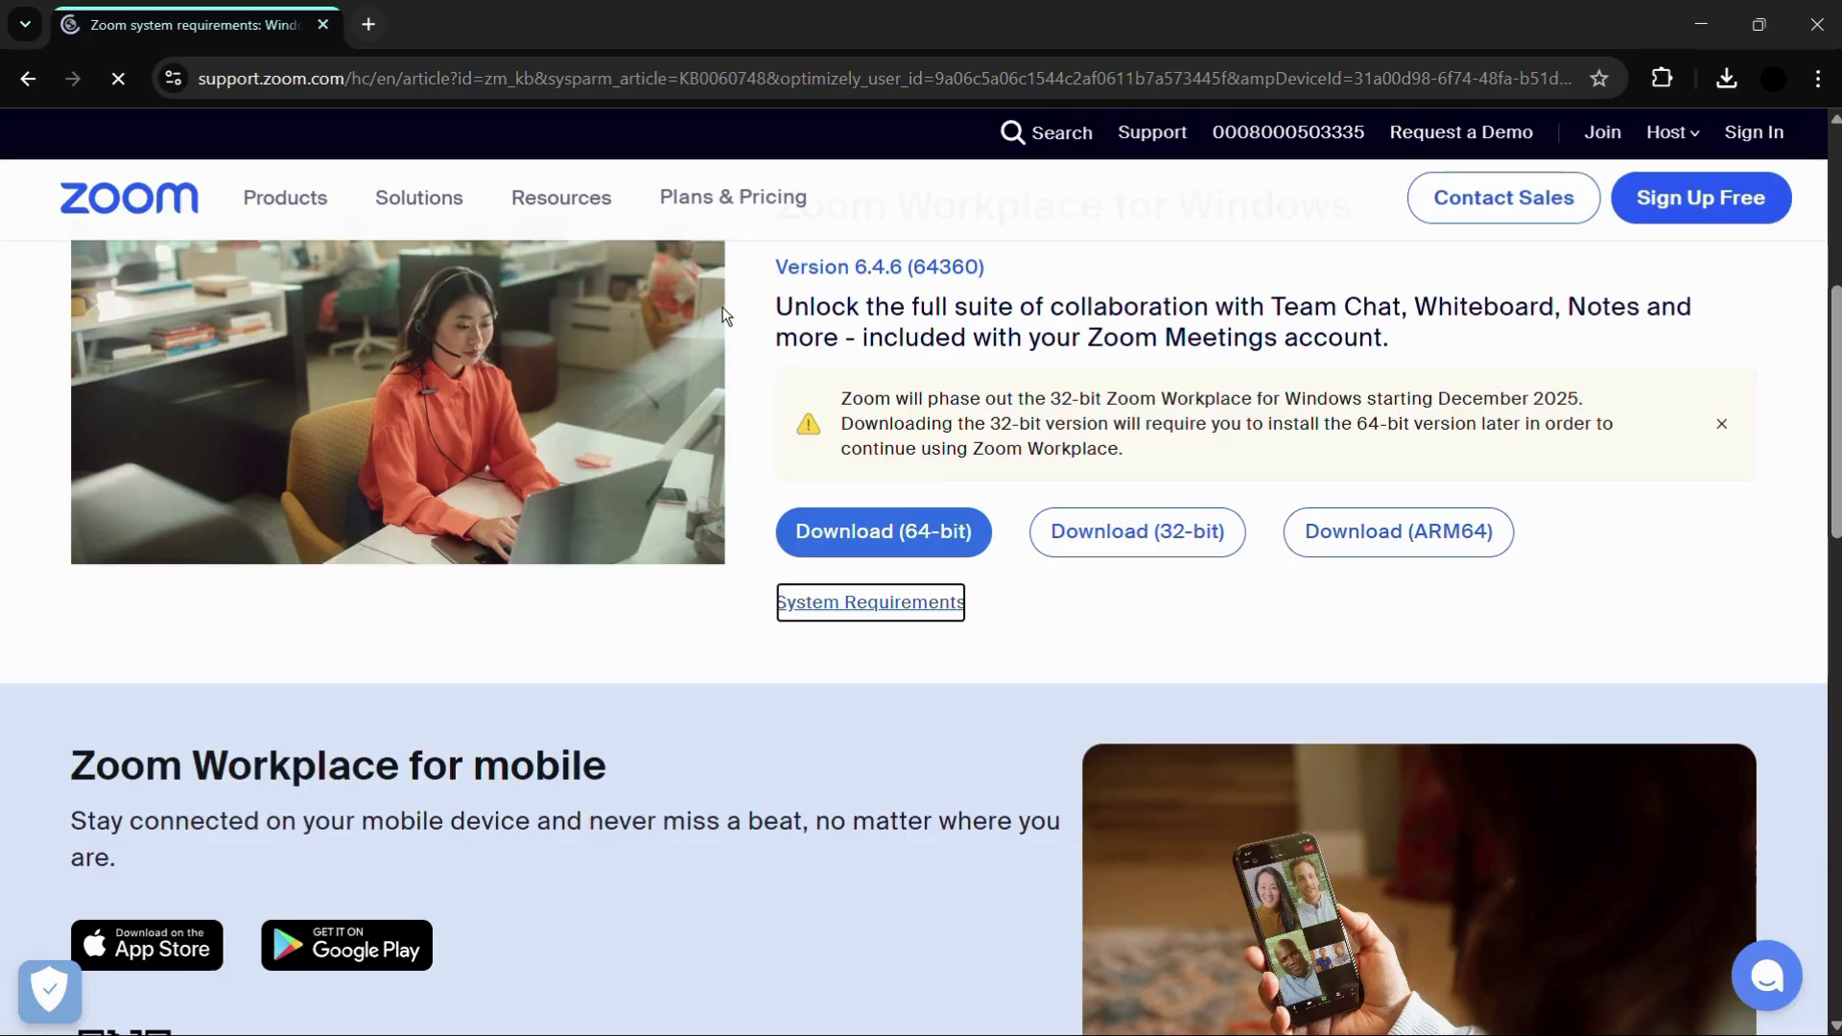
{"action": "key", "text": "alt+Left"}
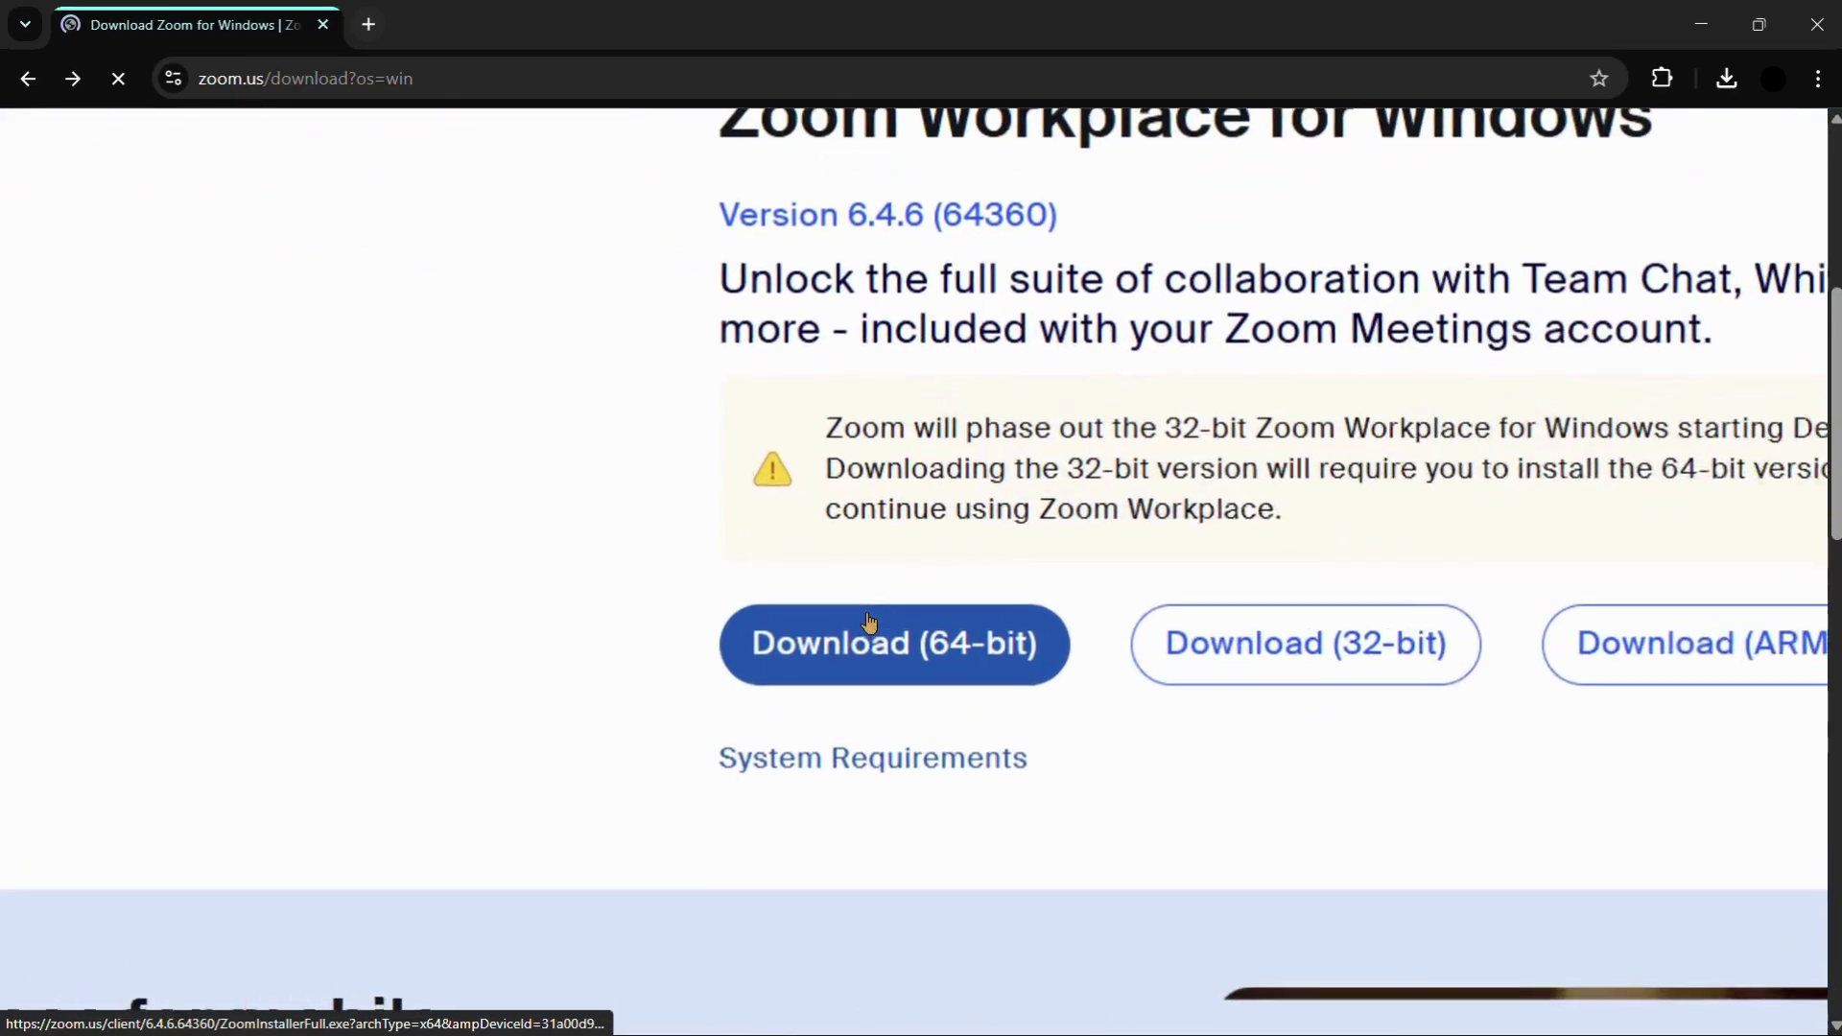
Download the 64-bit installer and confirm ZoomInstallerFull.exe shows Done in download history
{"action": "left_click", "coordinate": [866, 649]}
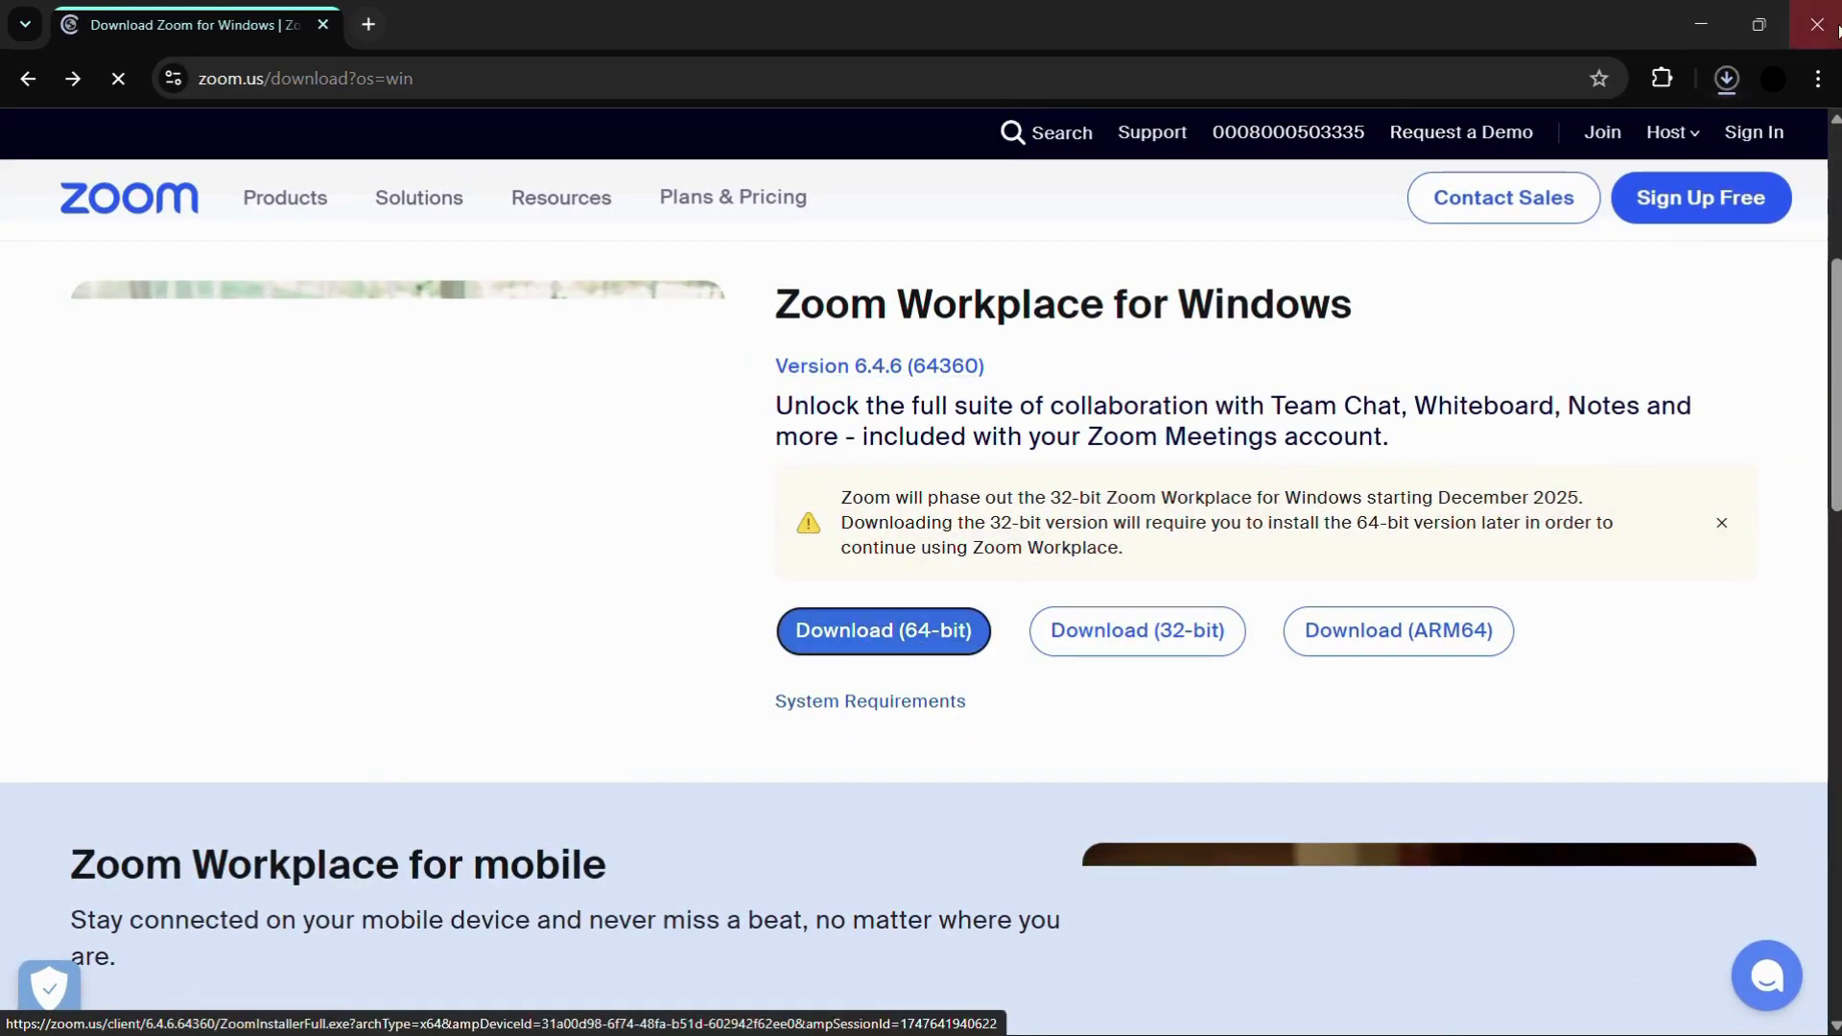
{"action": "left_click", "coordinate": [1728, 79]}
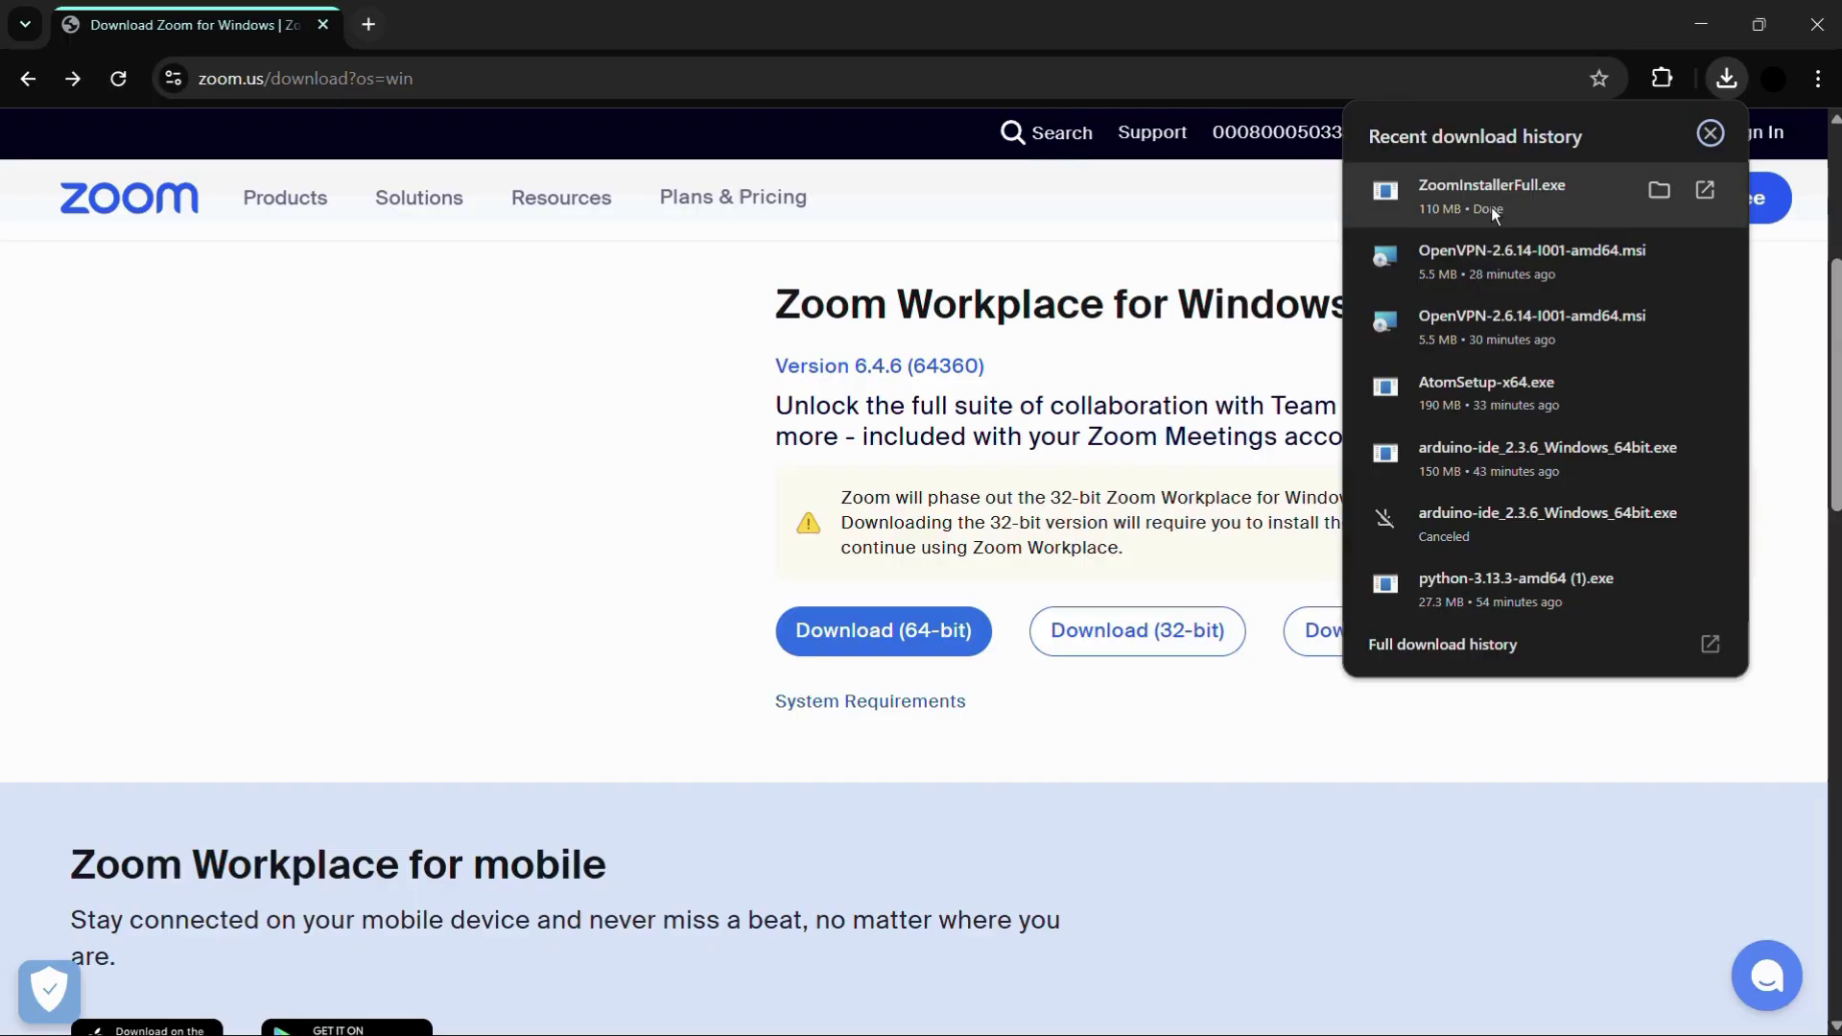
Run ZoomInstallerFull.exe, disable automatic Zoom Workplace updates, and close the success dialog with Done
{"action": "left_click", "coordinate": [1707, 189]}
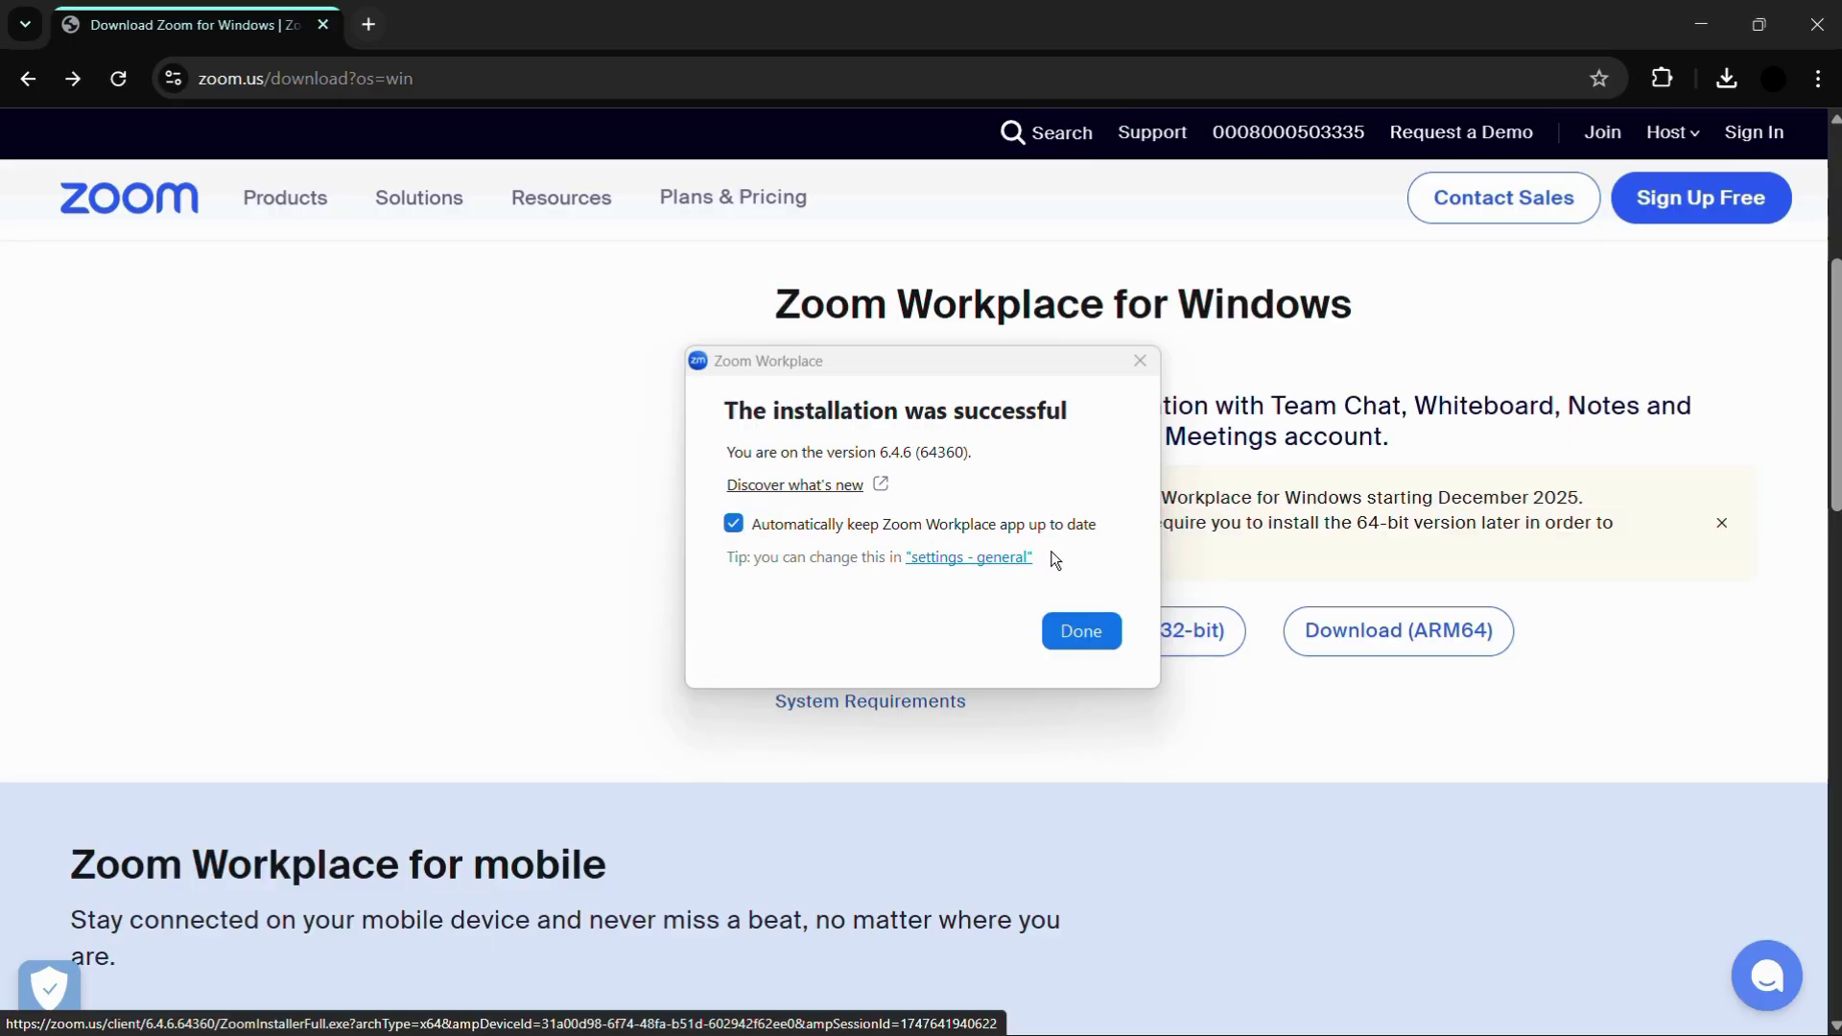
{"action": "left_click", "coordinate": [735, 527]}
{"action": "left_click", "coordinate": [734, 524]}
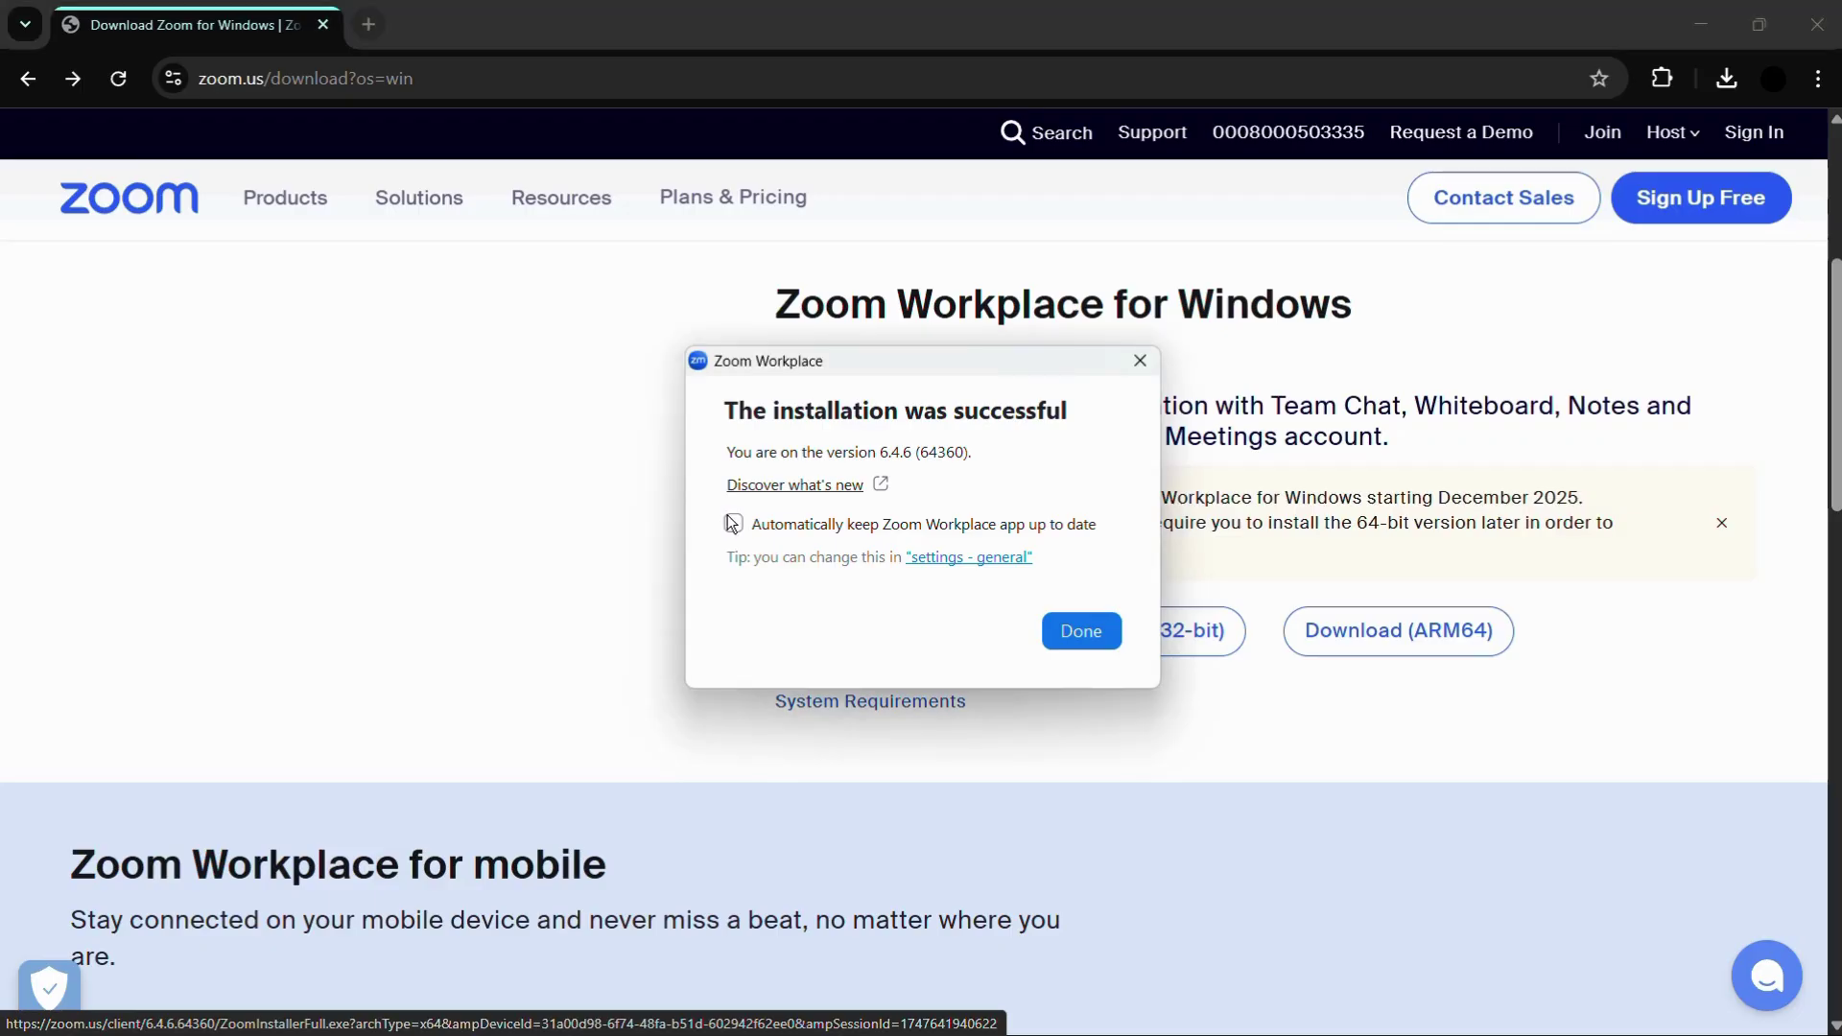
{"action": "left_click", "coordinate": [1098, 631]}
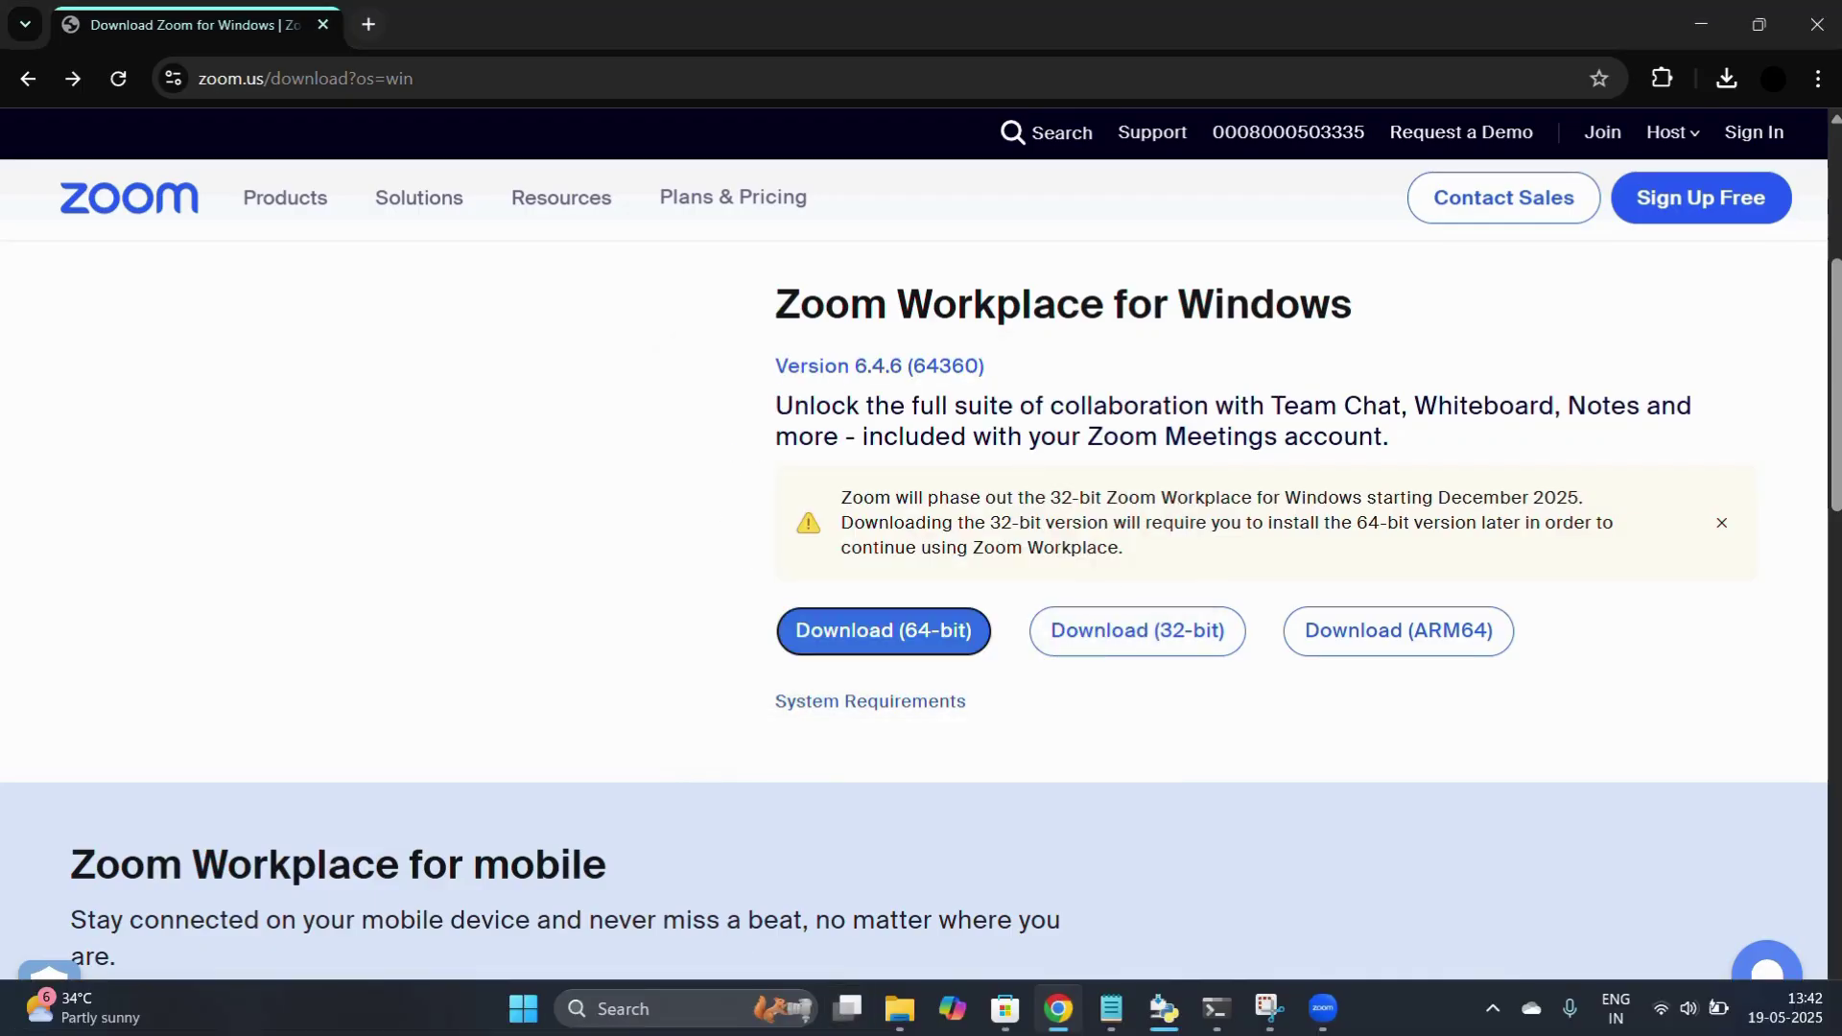
Search Windows for 'zoom' and launch the installed Zoom Workplace app
{"action": "left_click", "coordinate": [597, 1012]}
{"action": "type", "text": "z"}
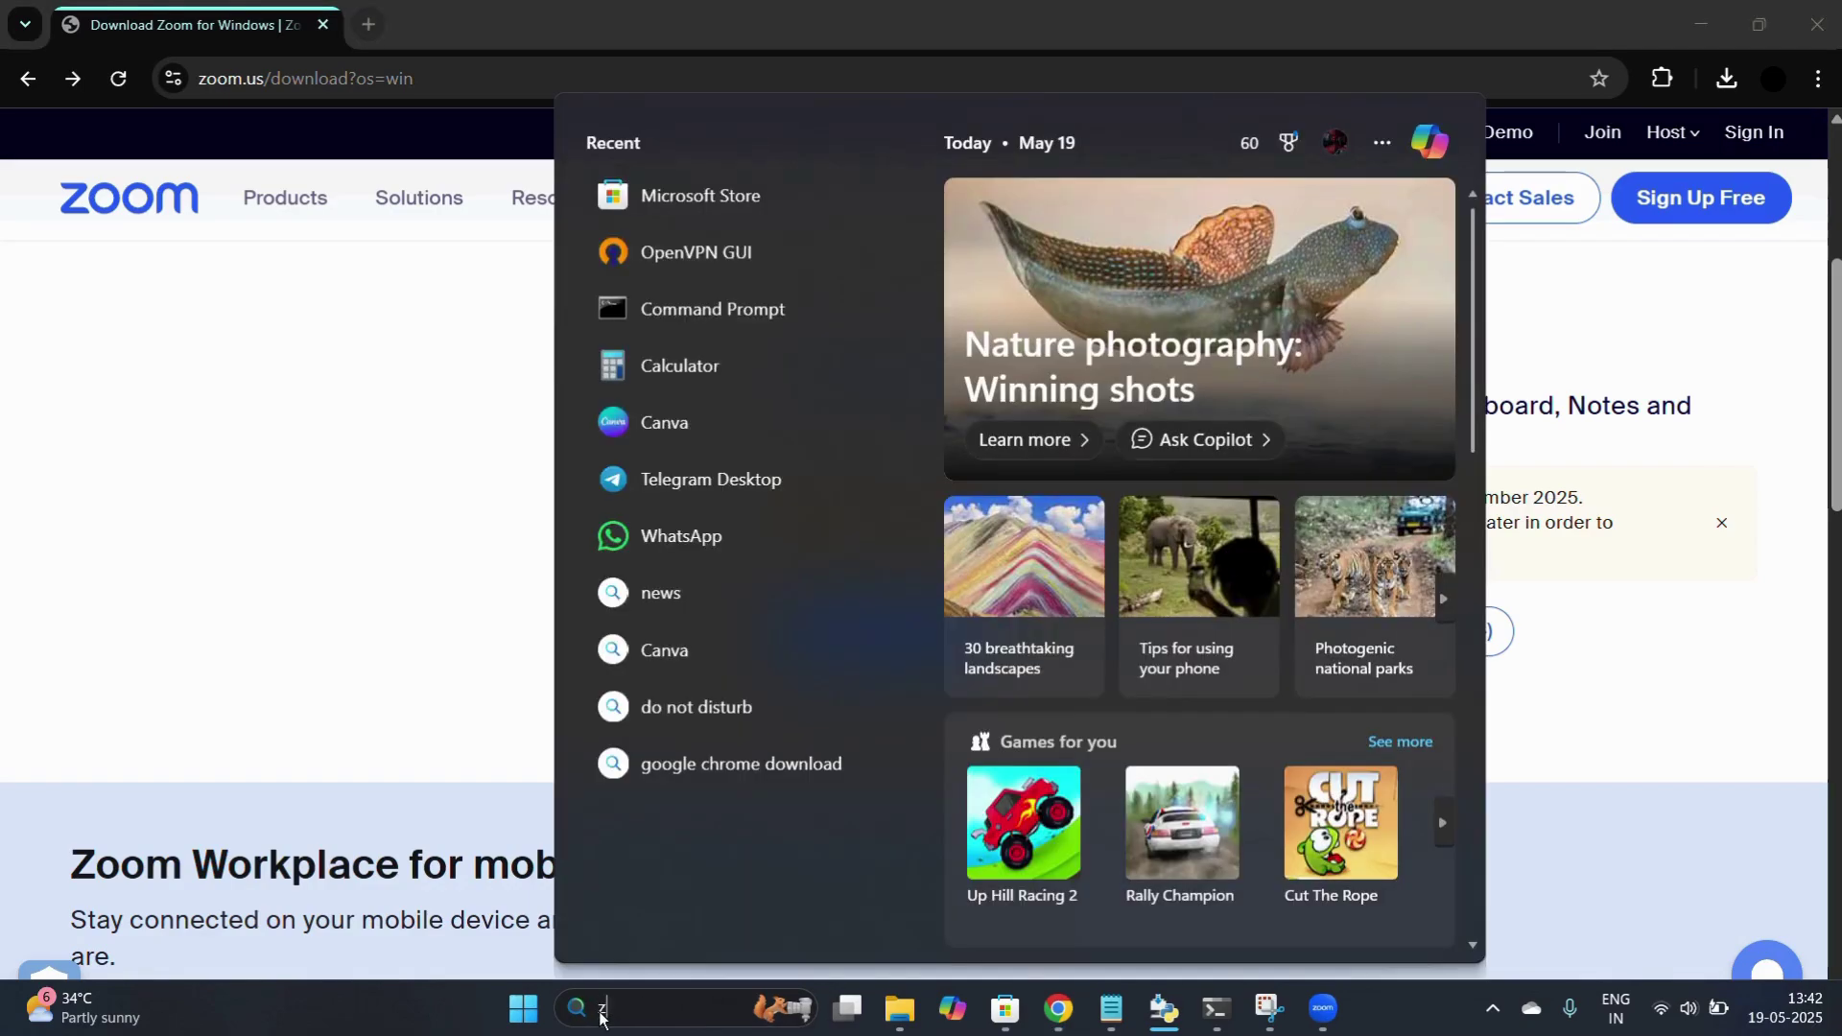
{"action": "type", "text": "oom"}
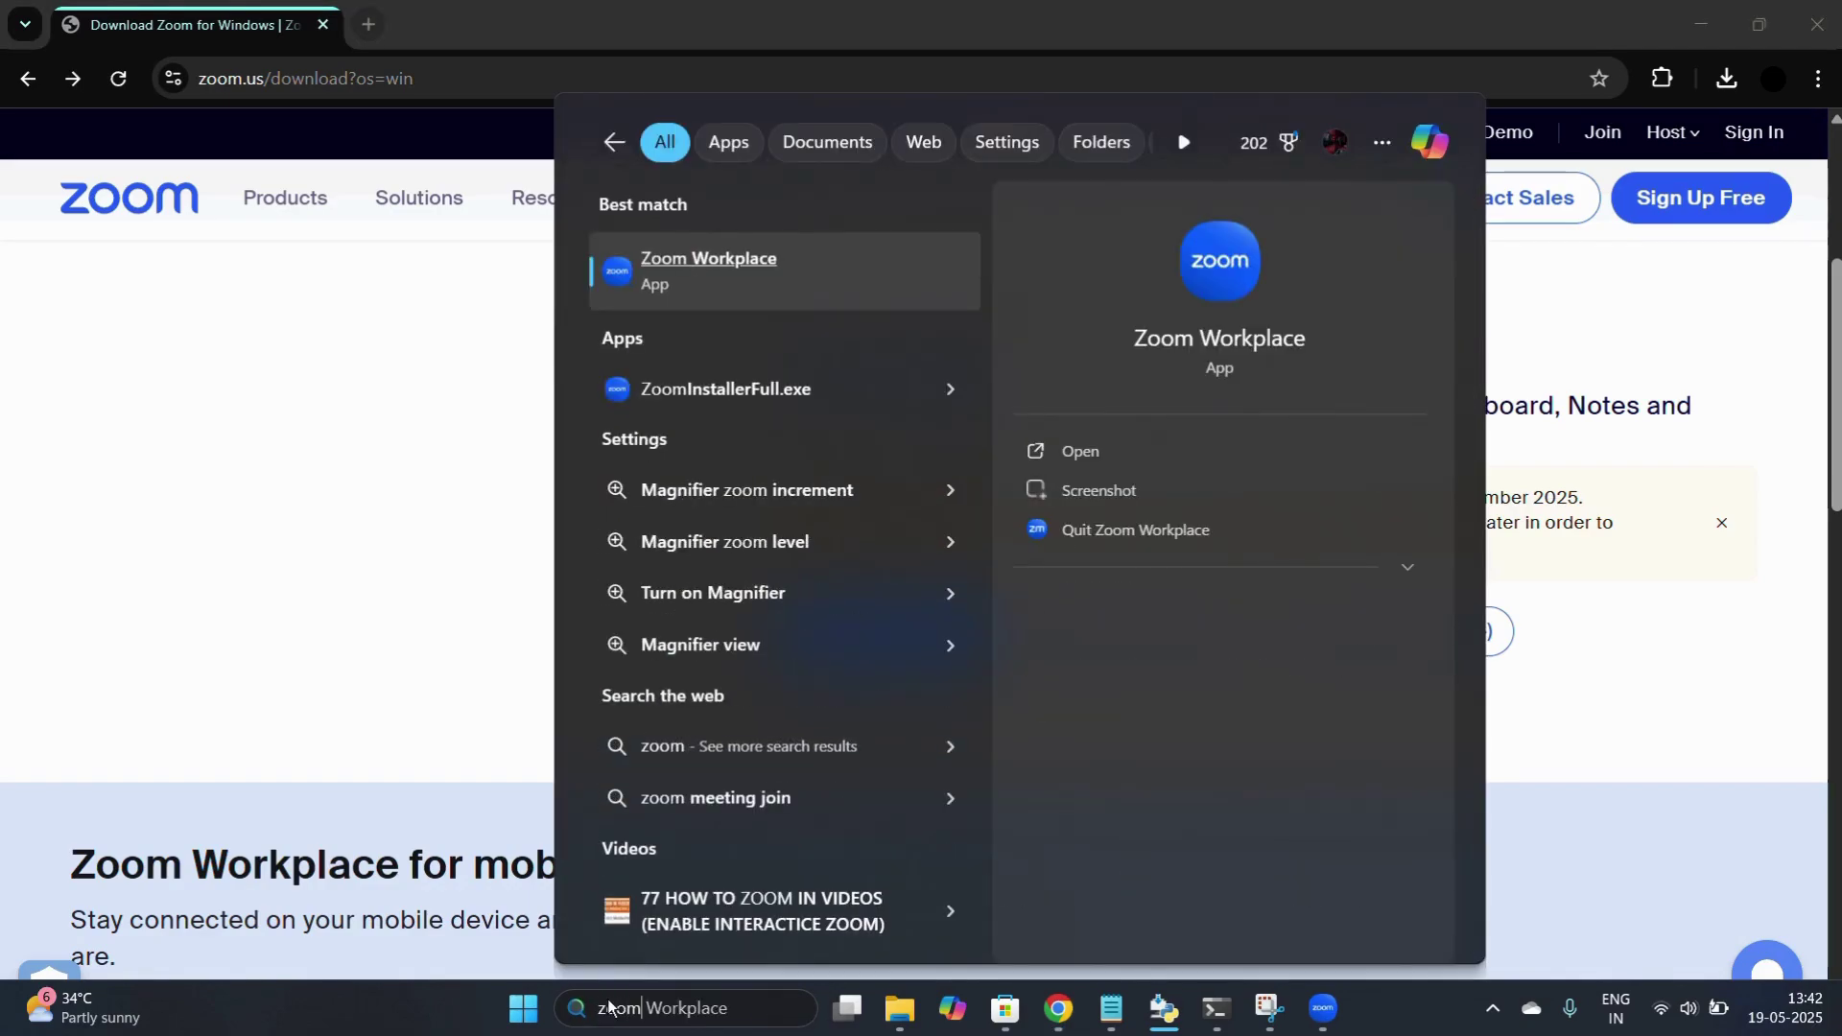
{"action": "left_click", "coordinate": [693, 261]}
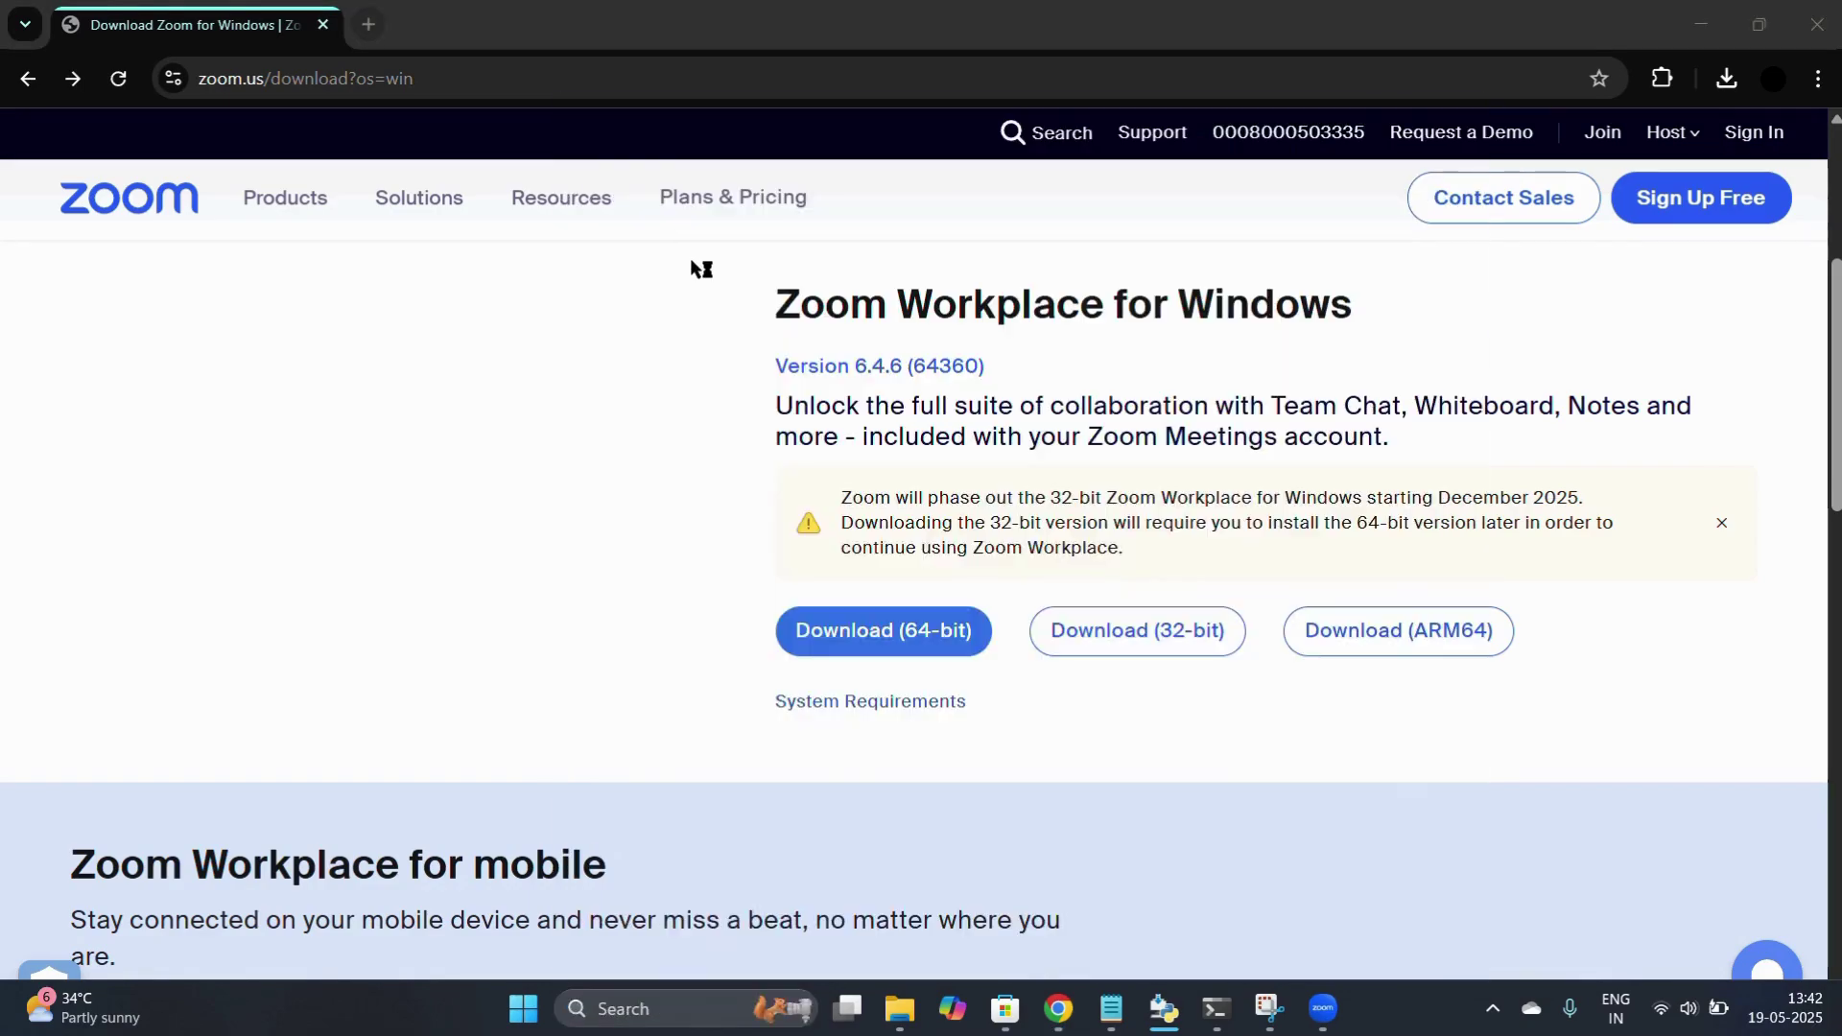